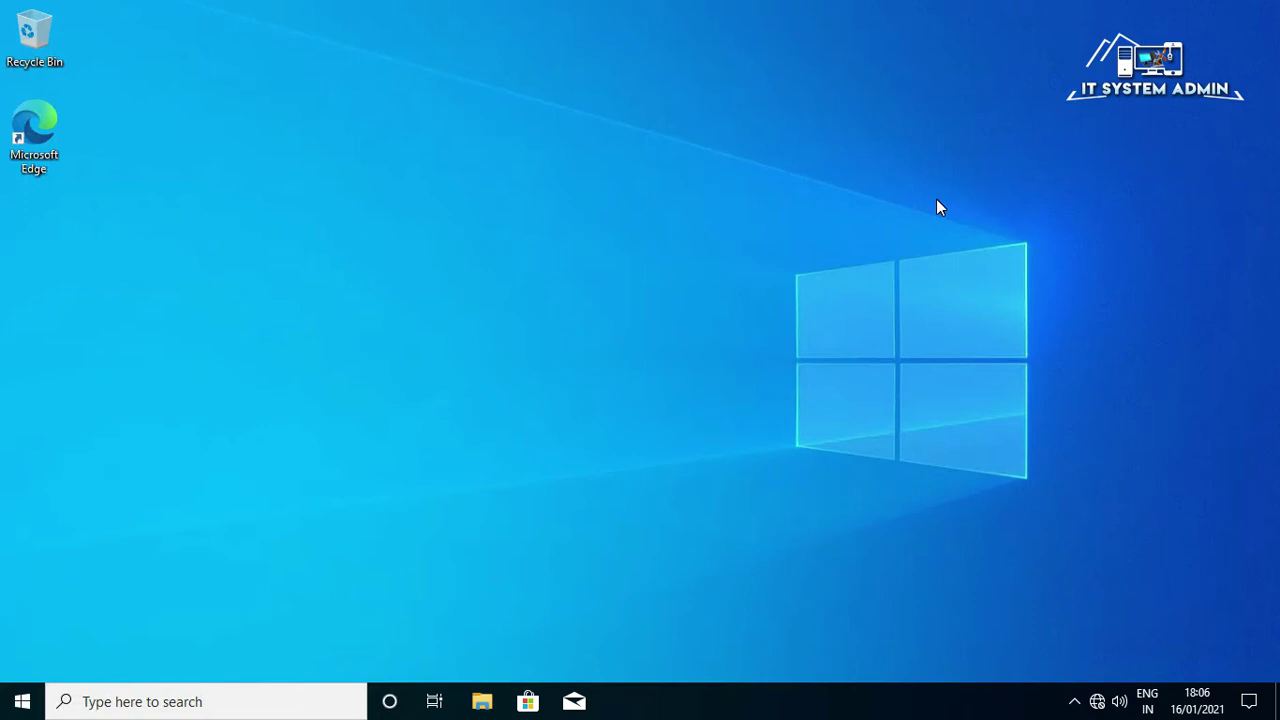
- Search Windows for 'gp' and launch the Edit group policy result
left_click(159, 703)
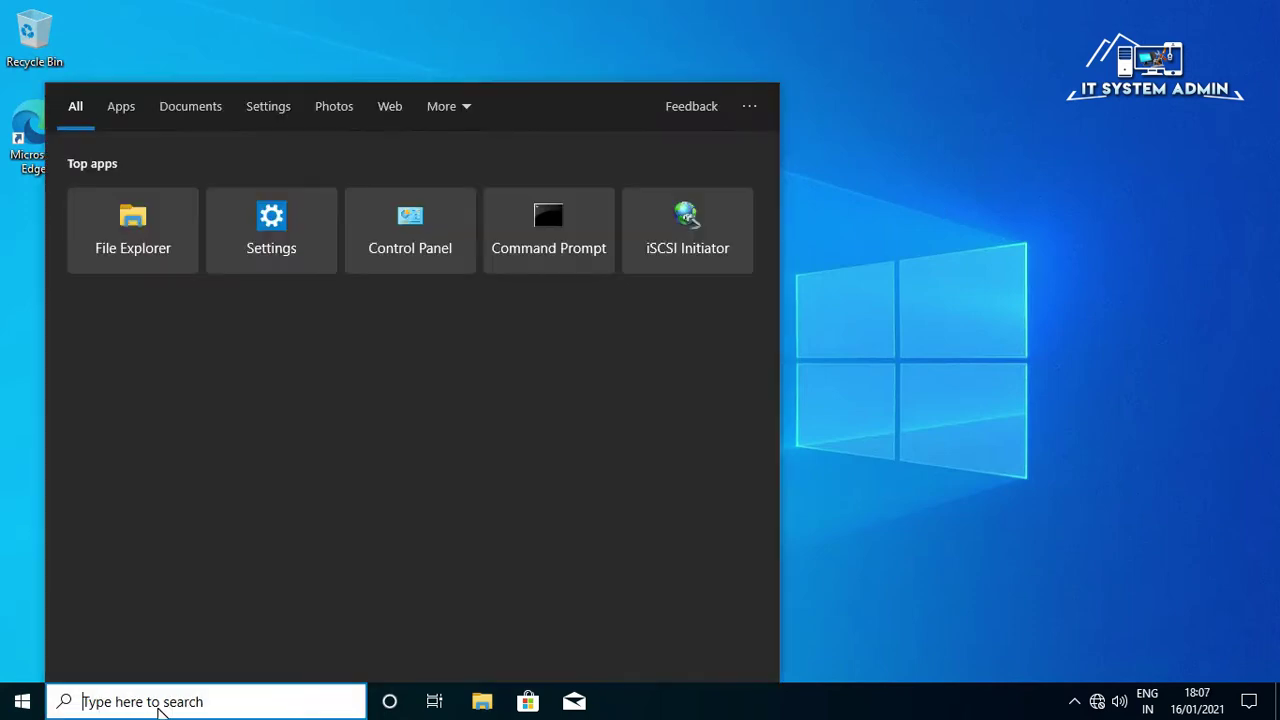
type("gp")
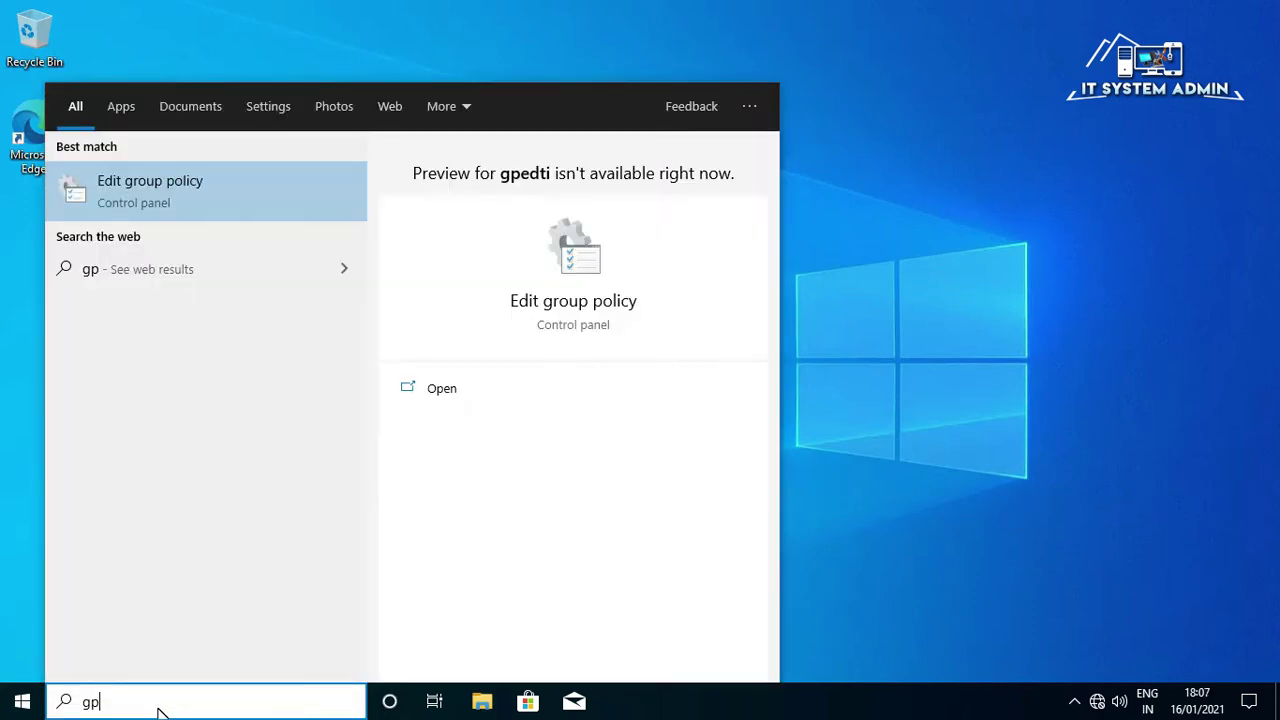
mouse_move(165, 191)
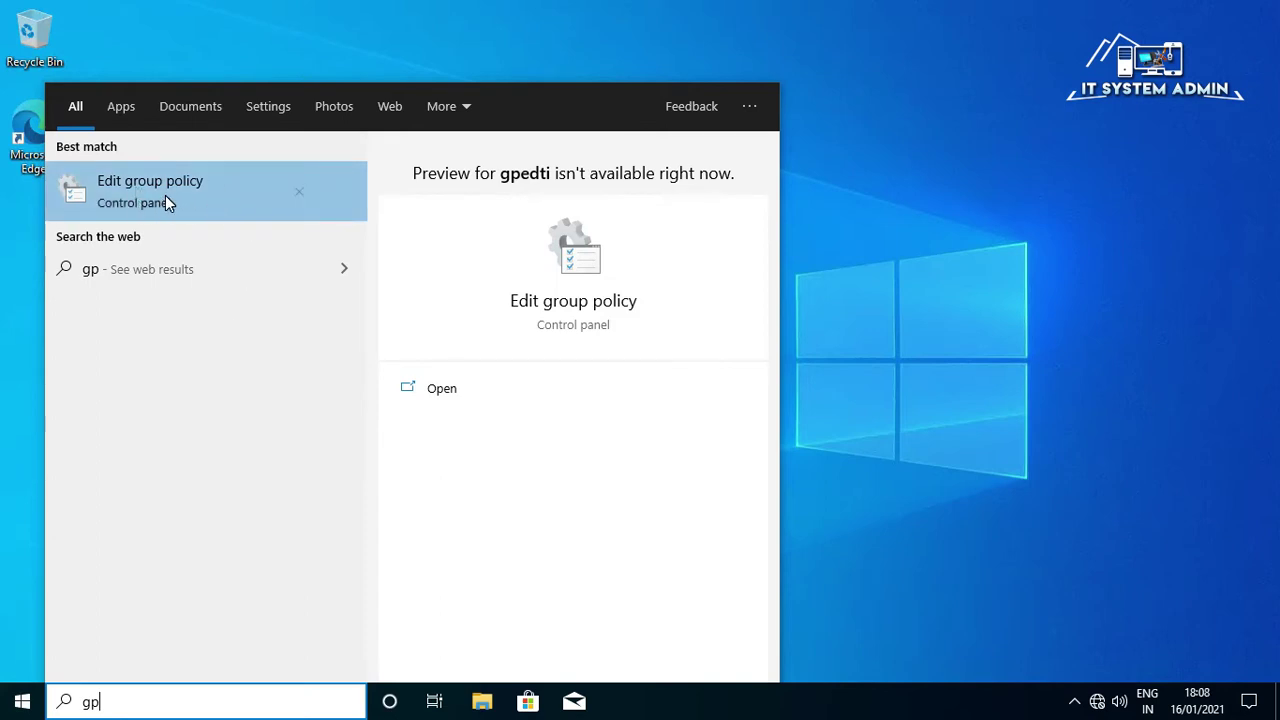
left_click(141, 183)
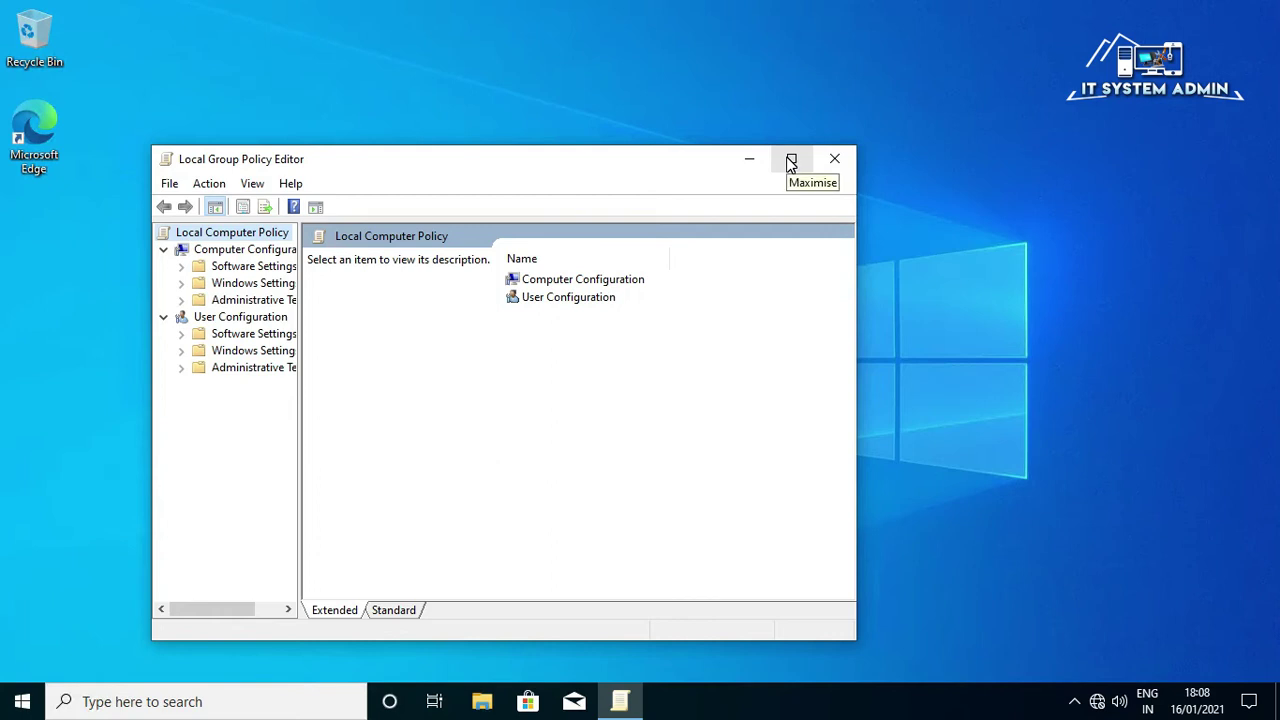
- Maximise the editor and browse to Computer Configuration > Administrative Templates > System > Logon
left_click(790, 162)
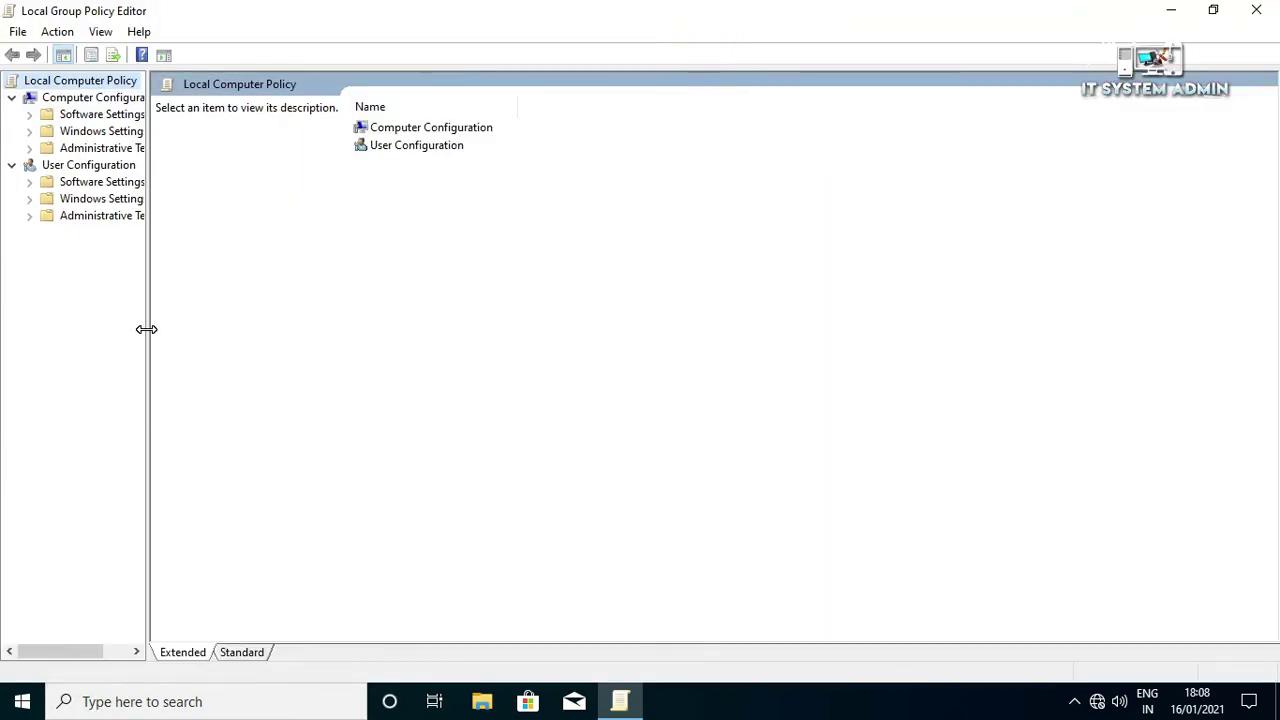
left_click_drag(146, 329, 243, 329)
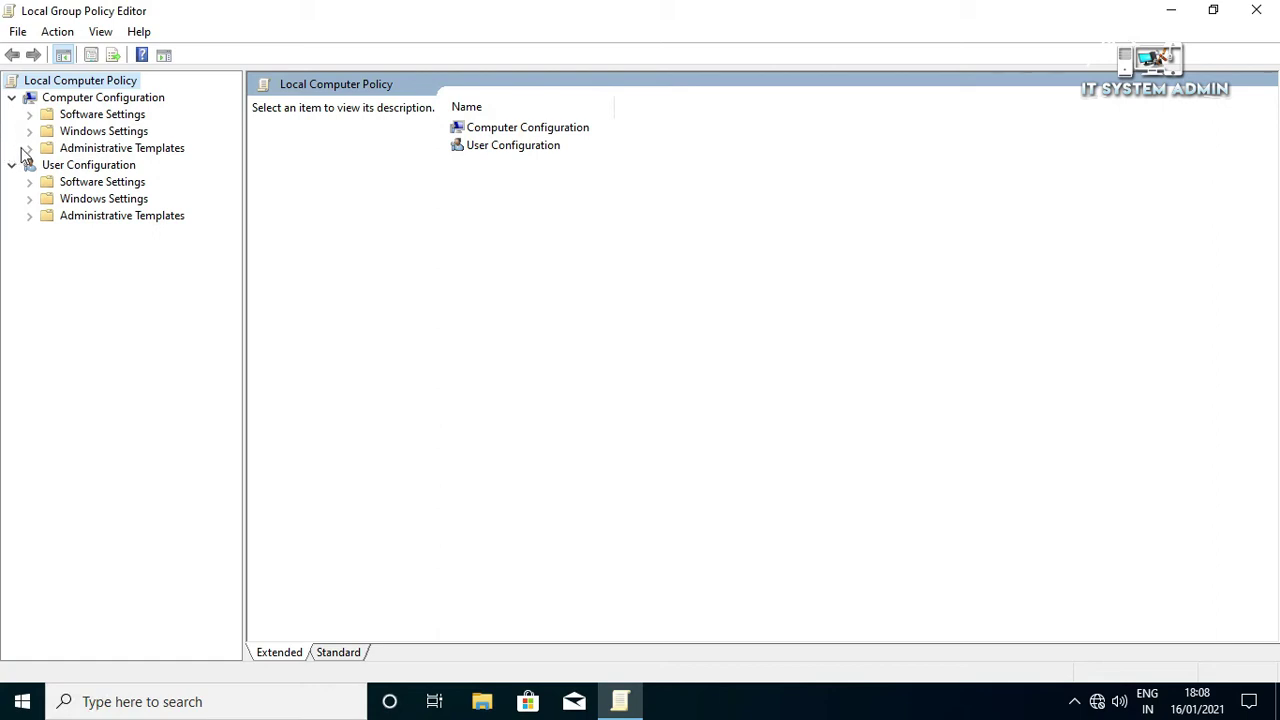
left_click(30, 148)
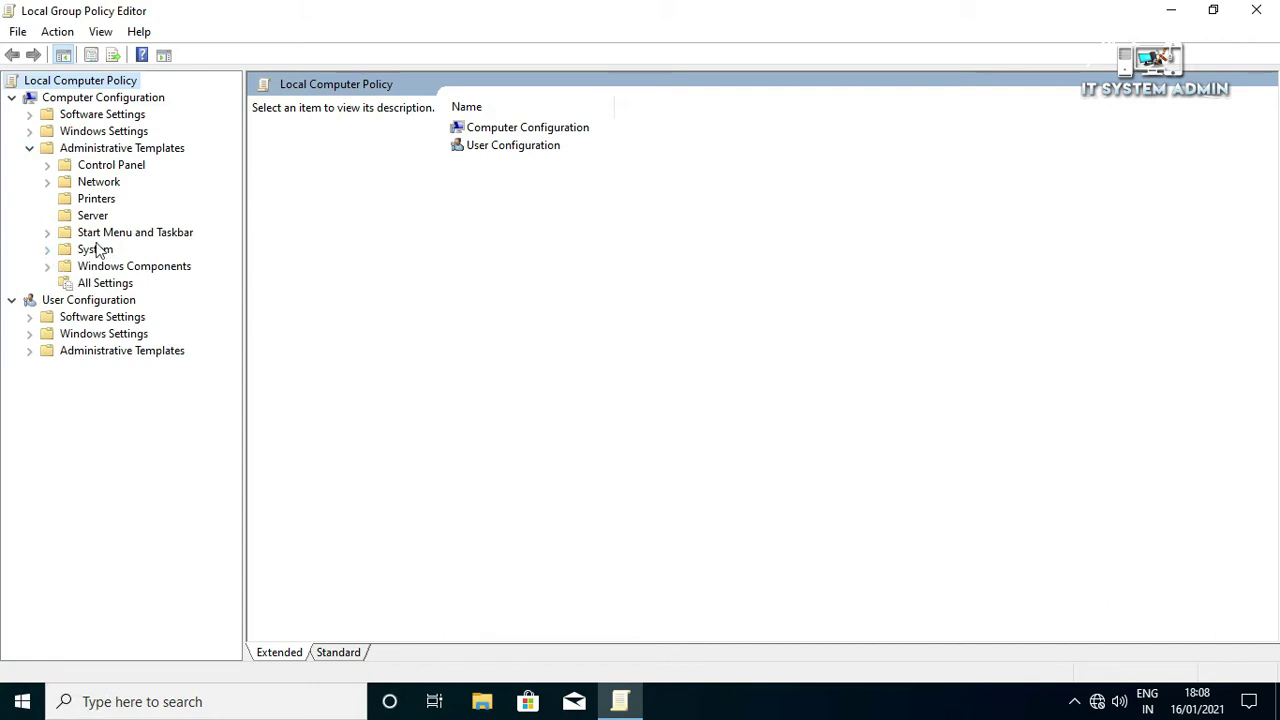
left_click(46, 249)
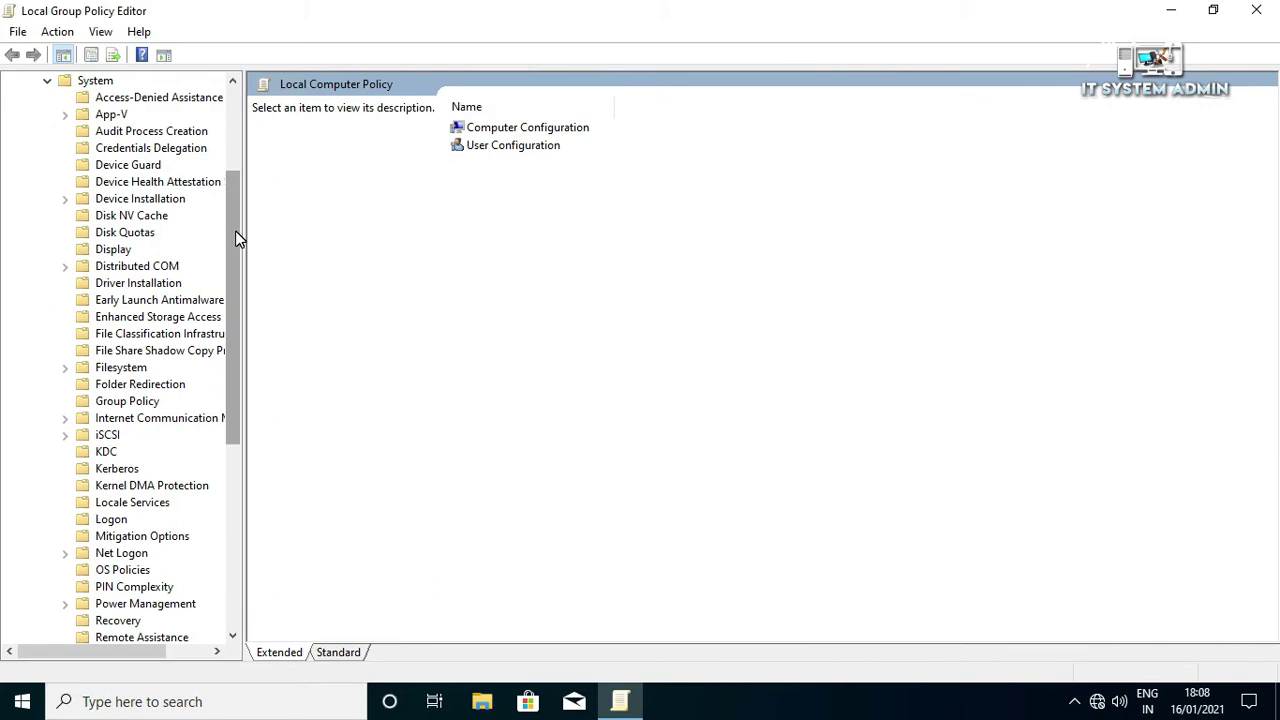
left_click_drag(237, 238, 230, 418)
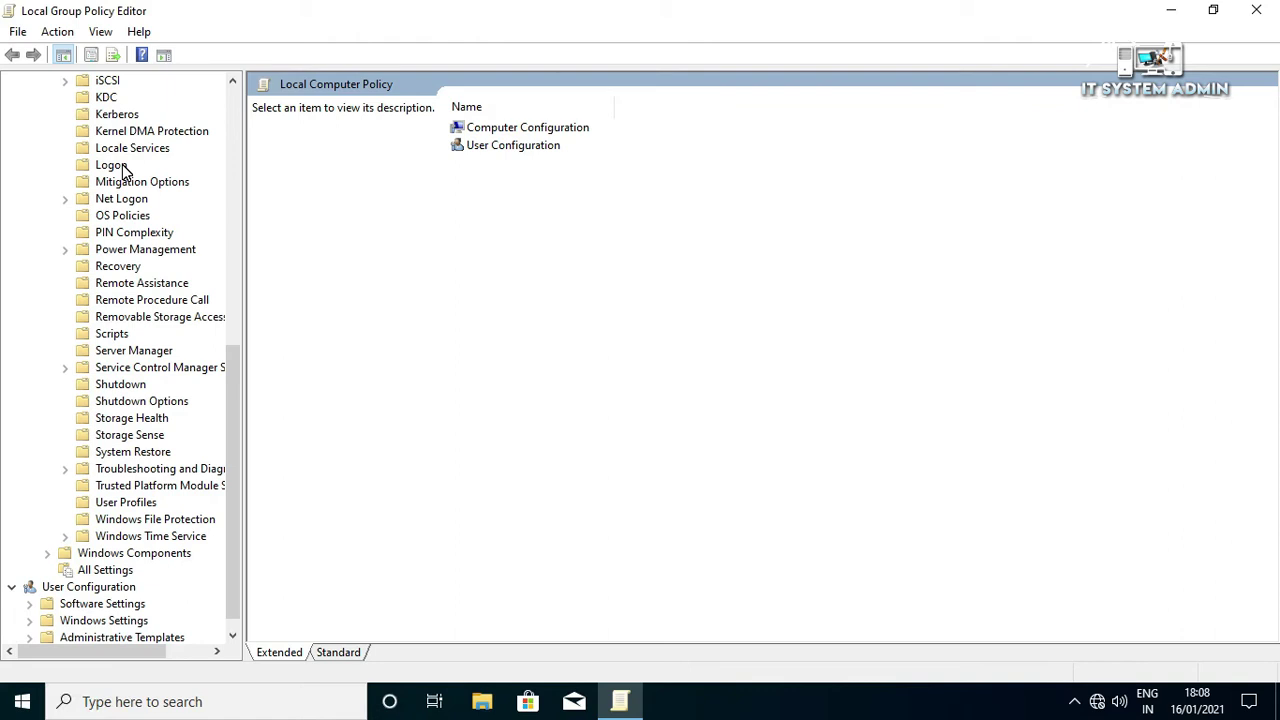
left_click(122, 167)
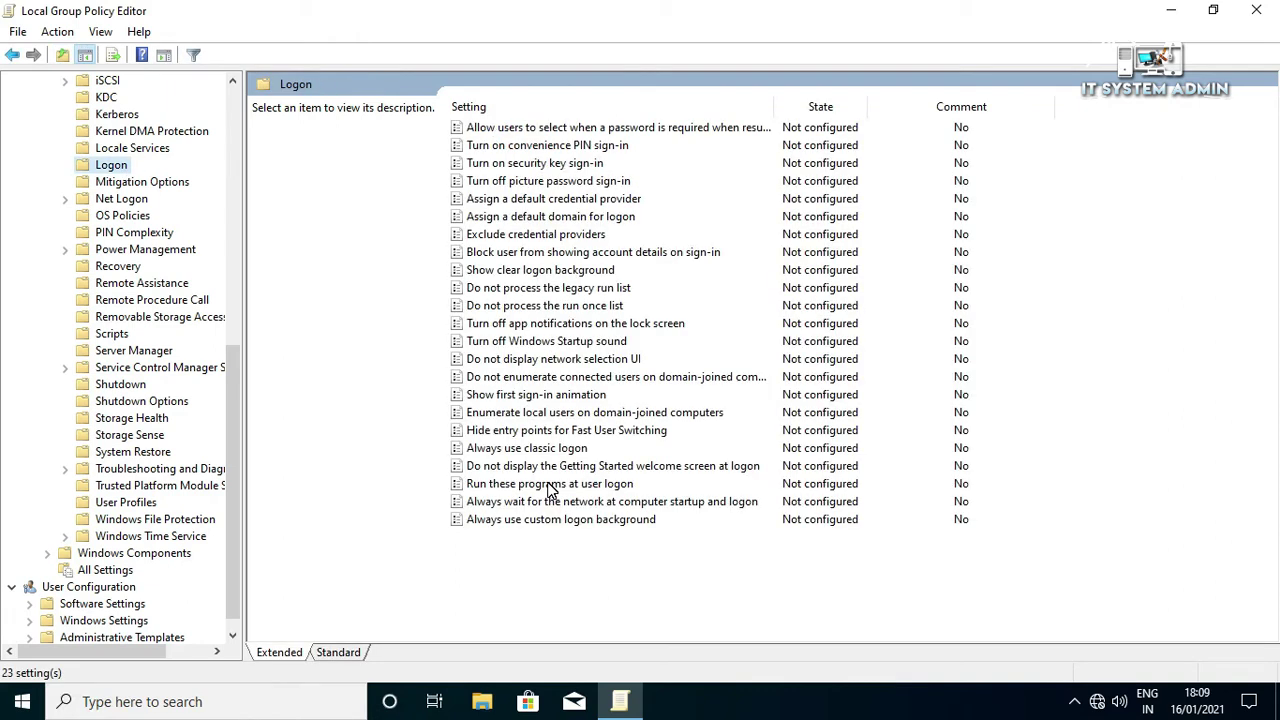
- Open the 'Run these programs at user logon' policy for editing, then bring up Windows Search
left_click(549, 488)
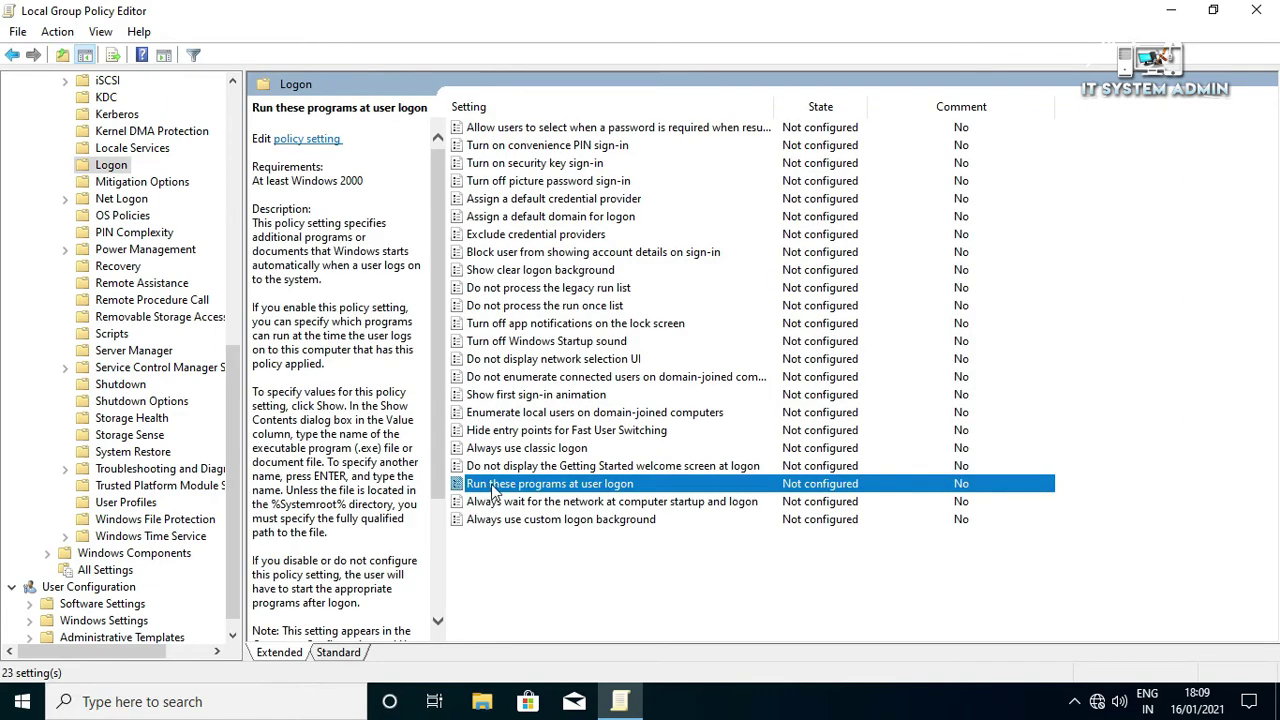
right_click(590, 488)
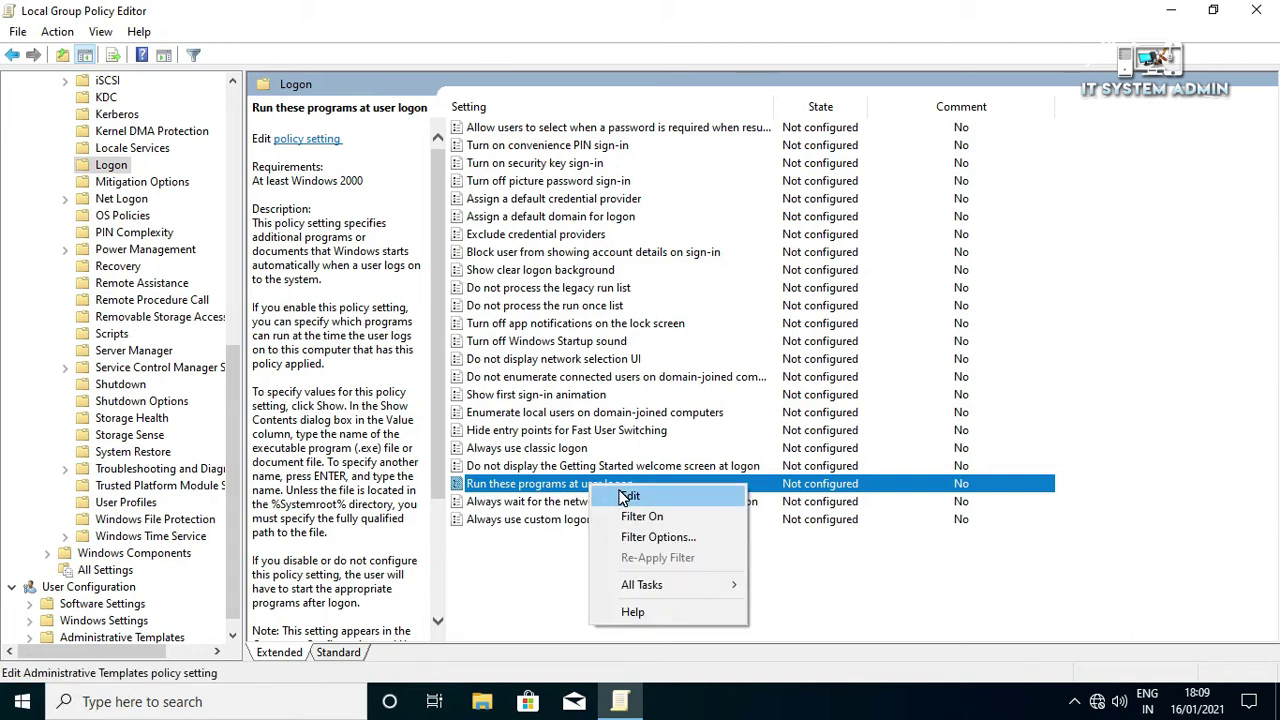
left_click(627, 496)
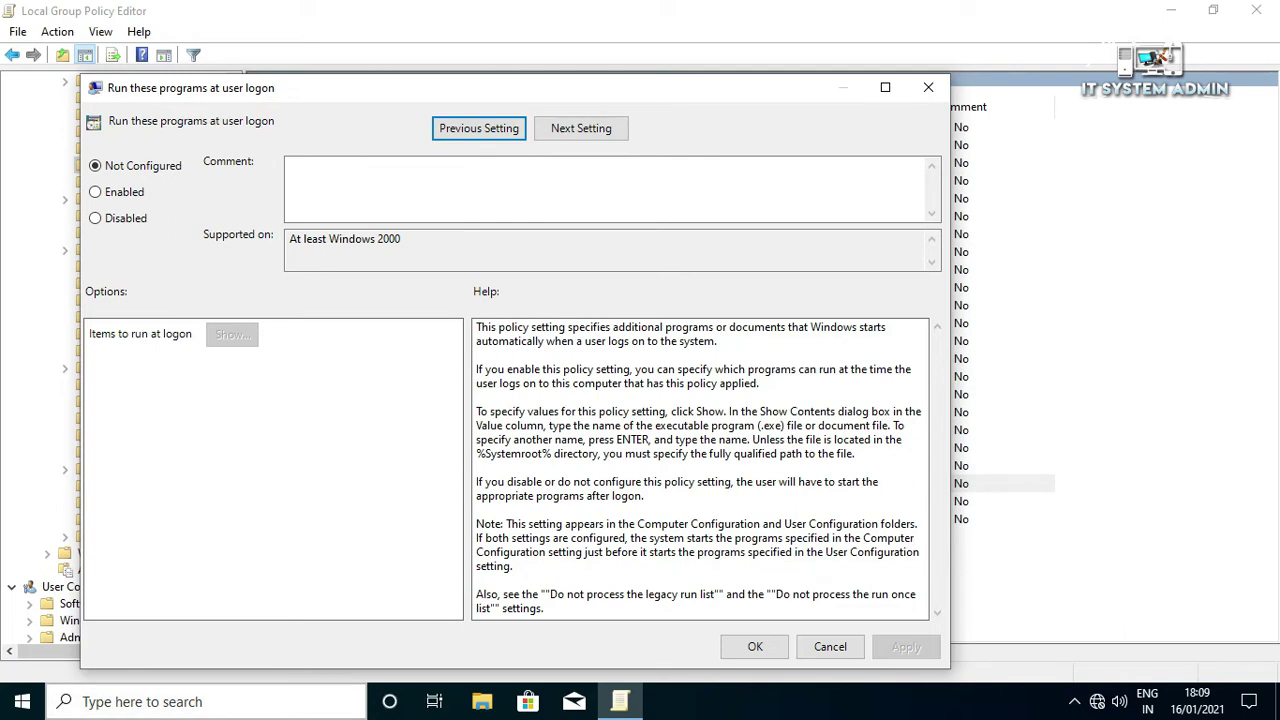
left_click(86, 703)
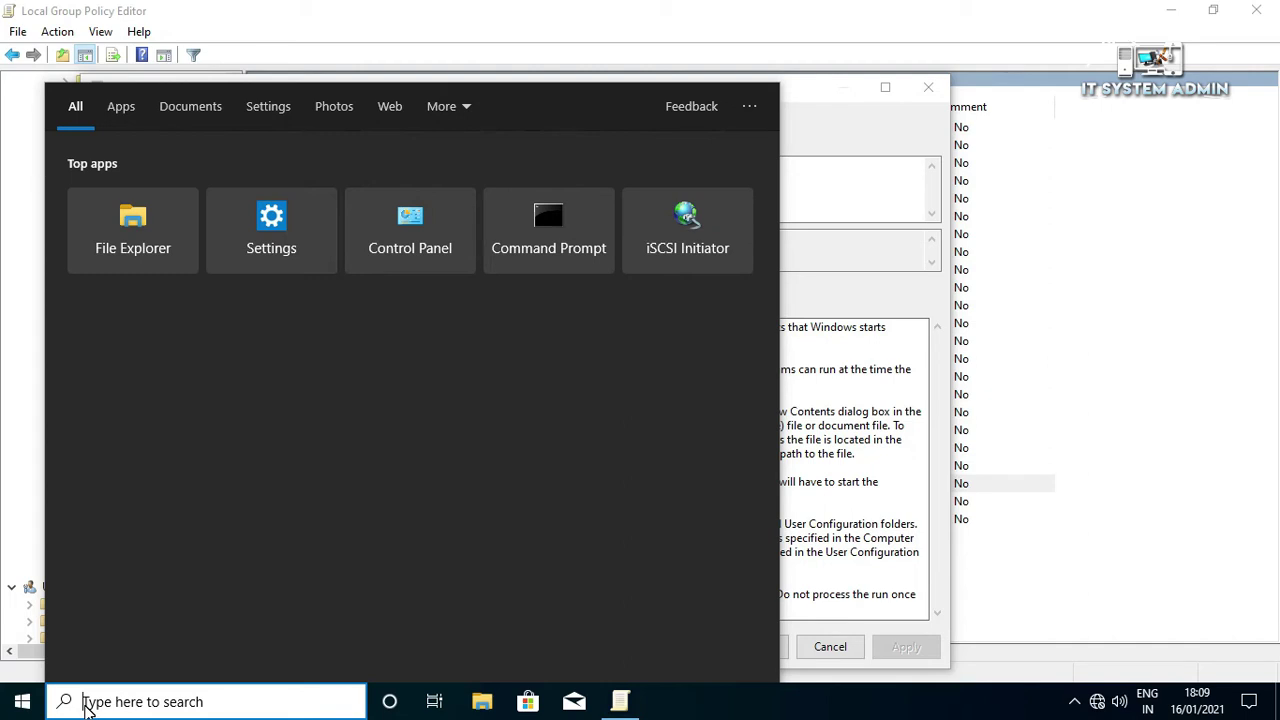
- Search 'wor' and open the WordPad shortcut's file location
type("wo")
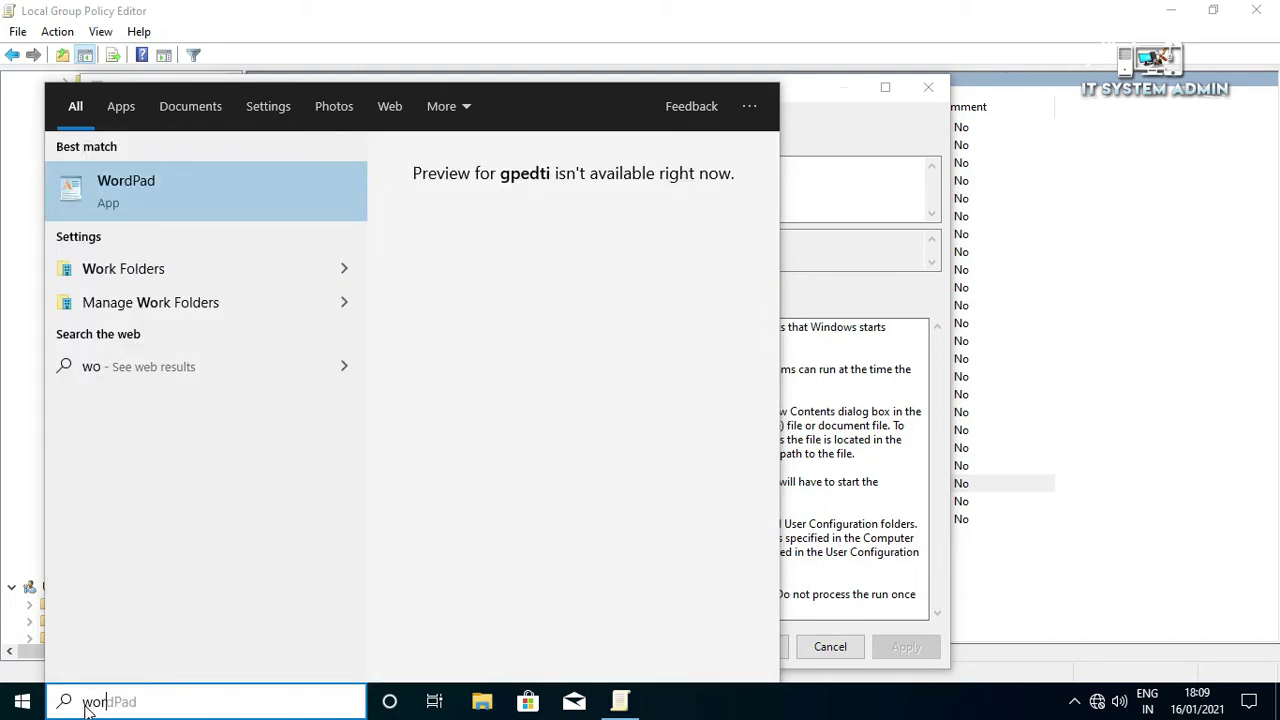
type("r")
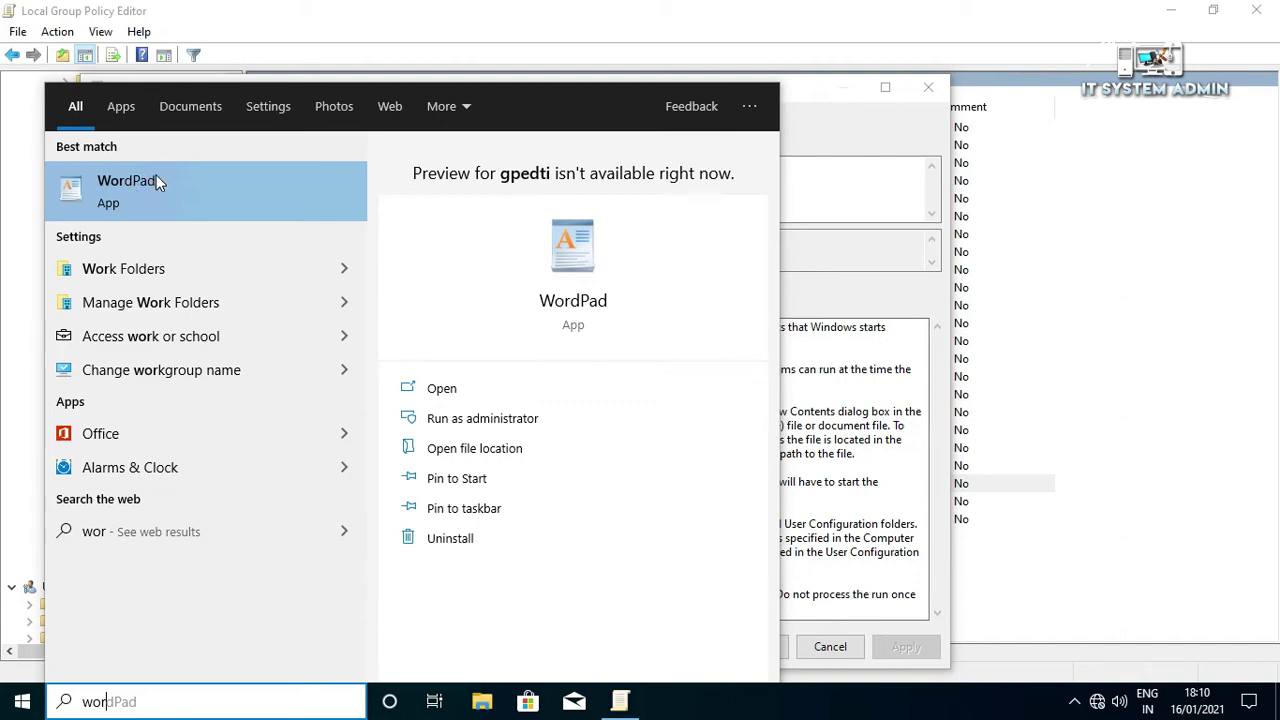
right_click(179, 186)
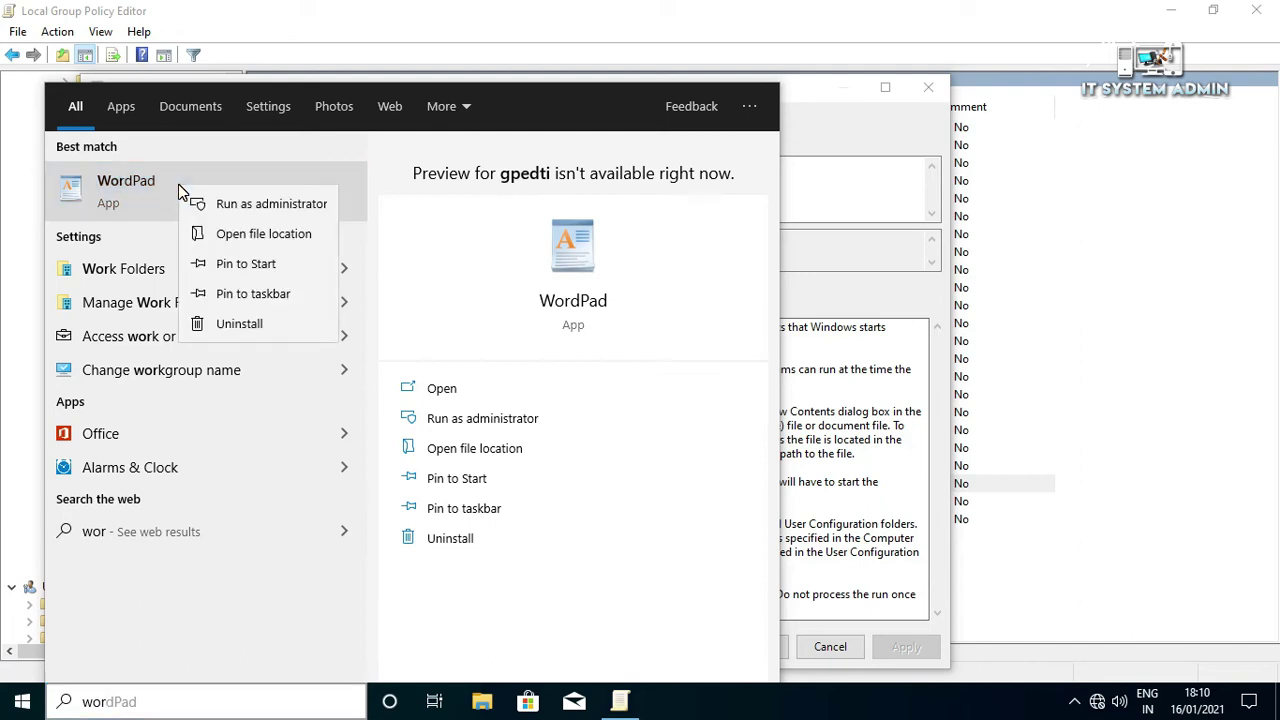
left_click(279, 236)
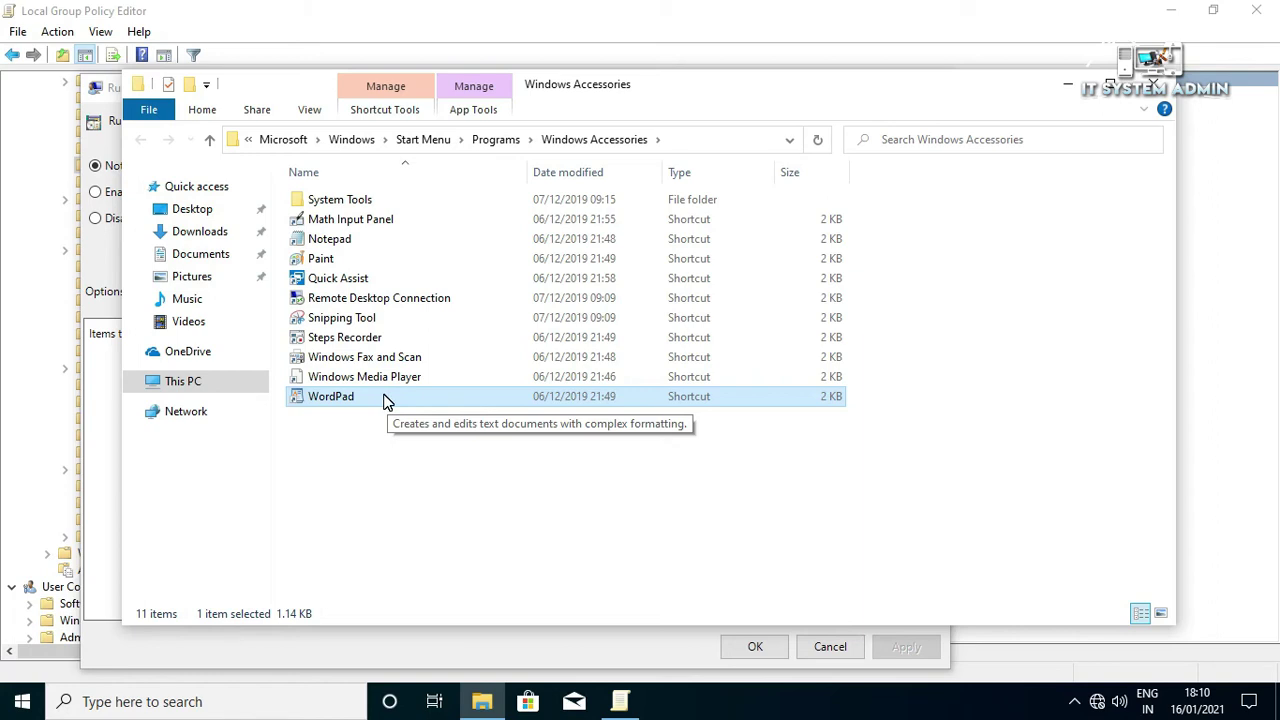
- Copy the WordPad shortcut's full object name path from its Properties Security tab
right_click(387, 400)
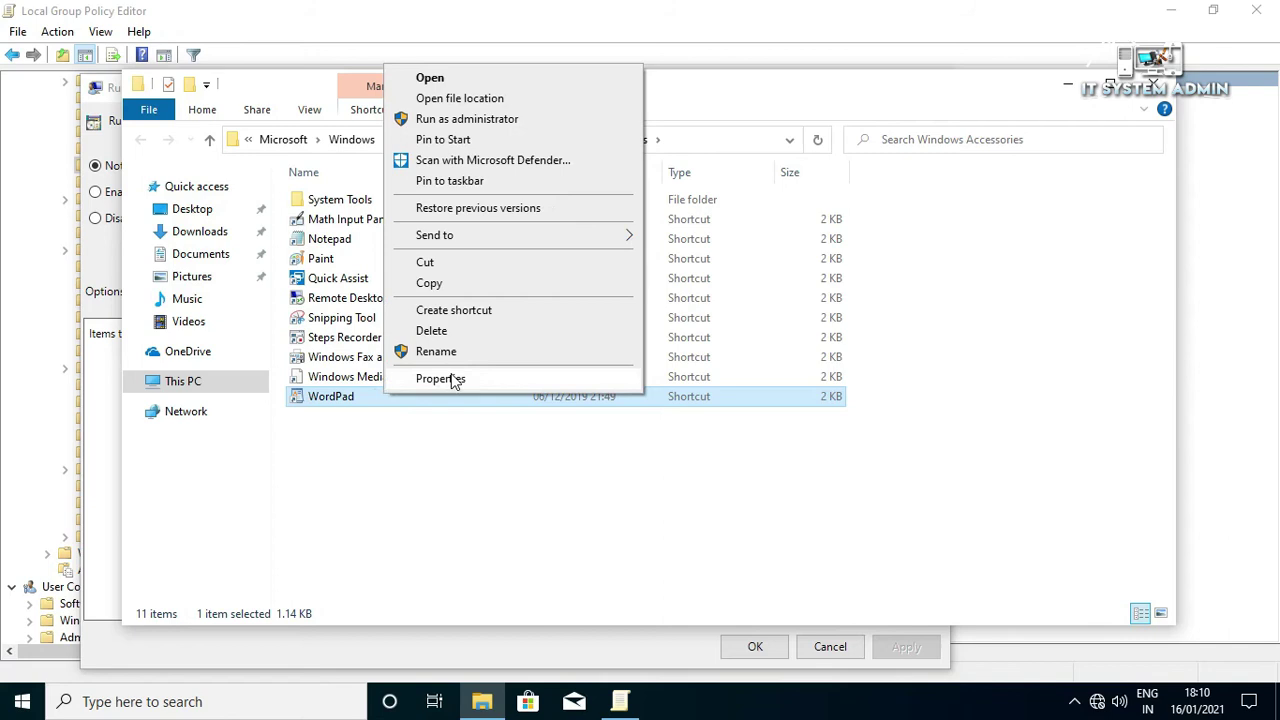
left_click(451, 377)
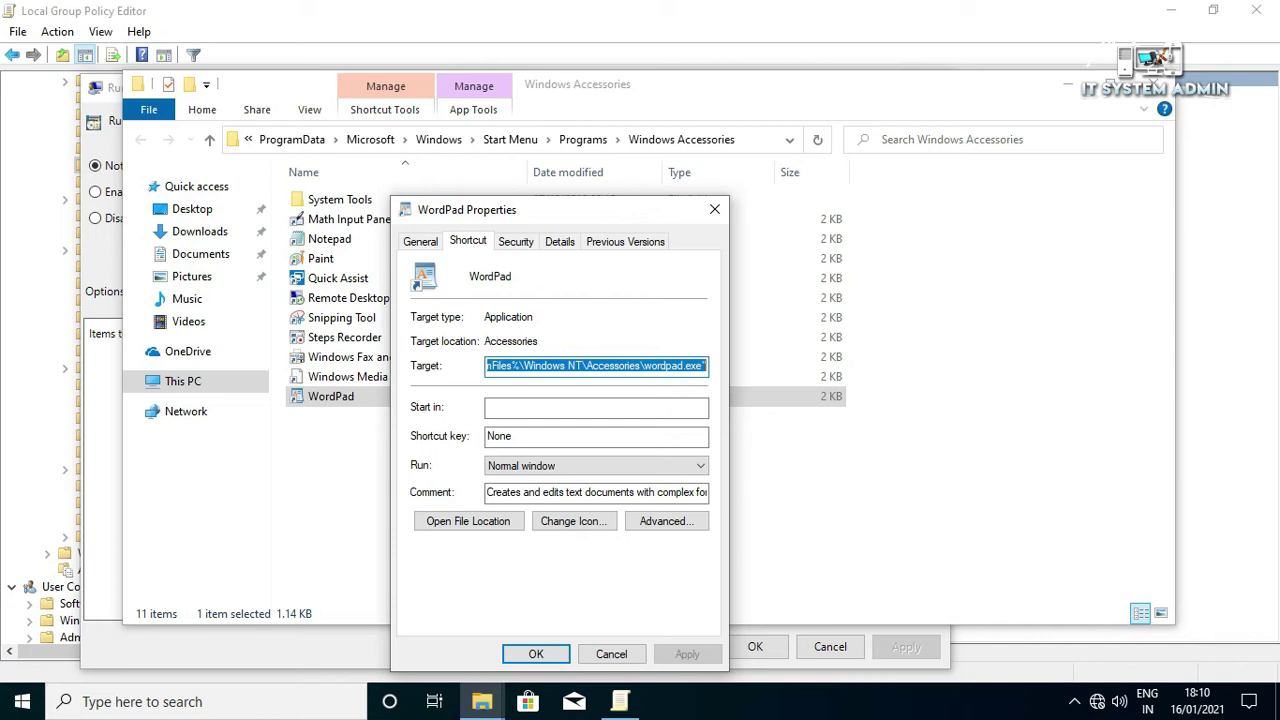
left_click(518, 244)
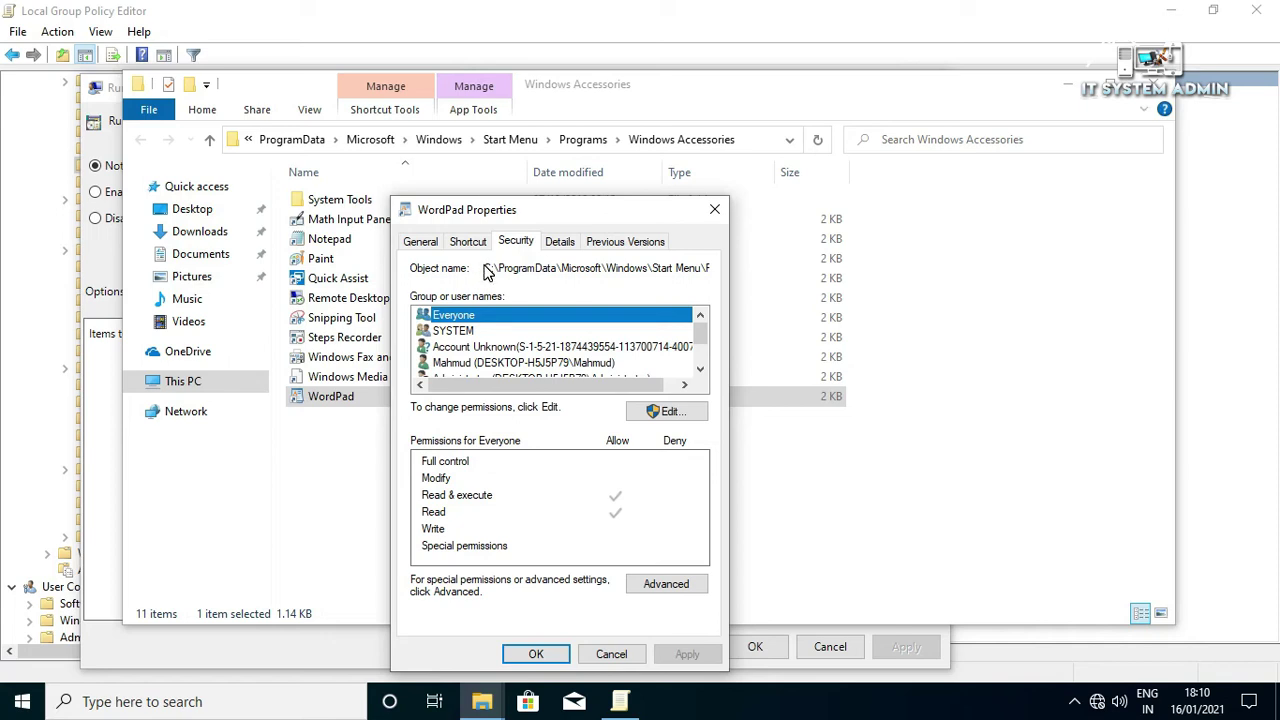
left_click_drag(485, 268, 712, 268)
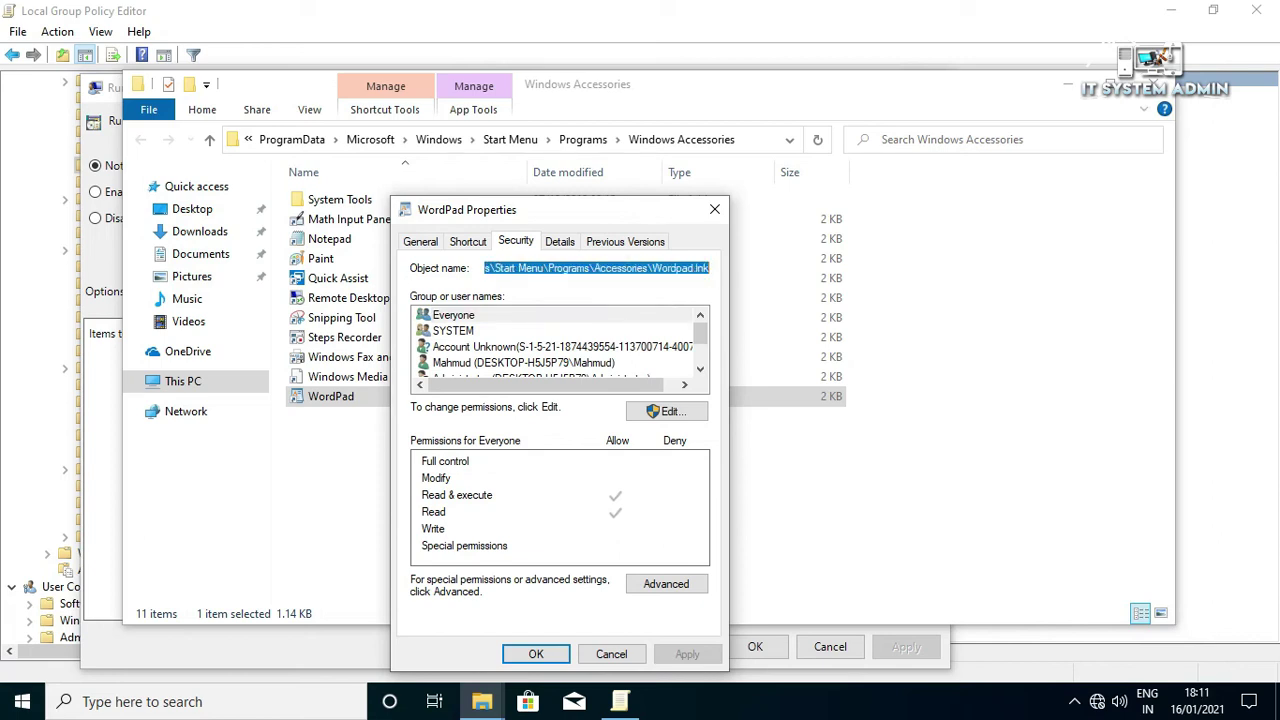
right_click(631, 267)
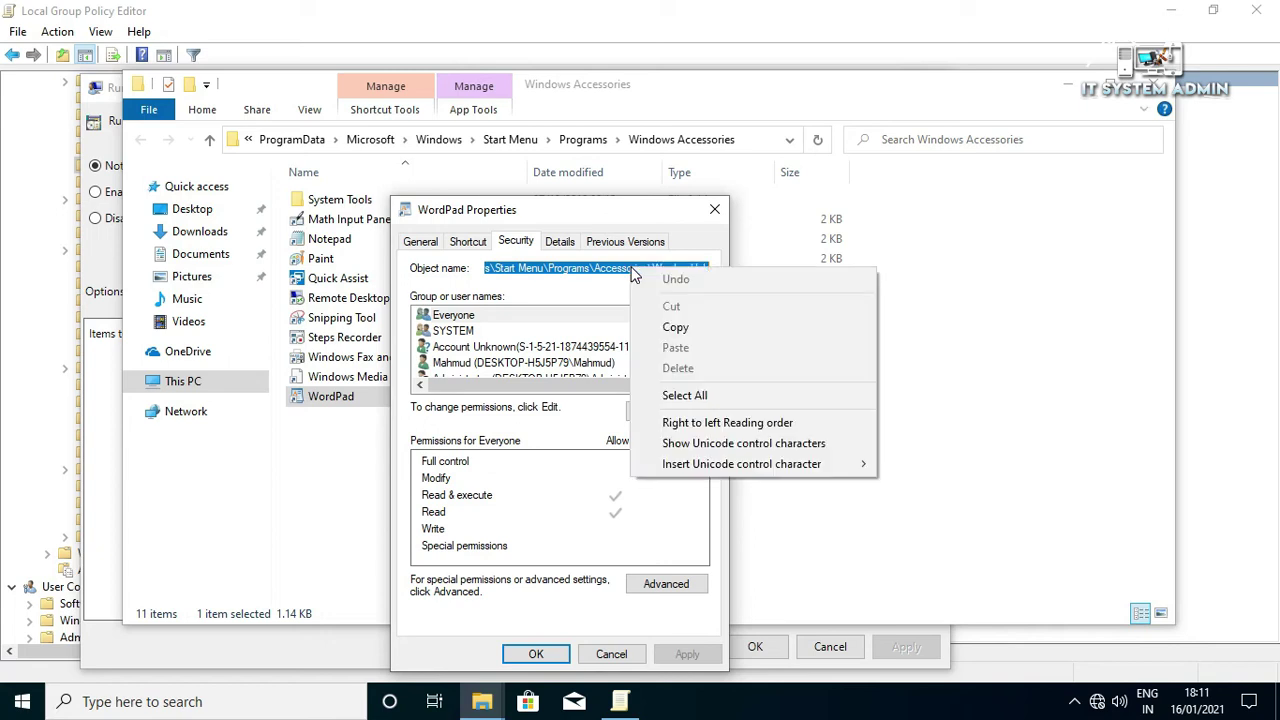
left_click(680, 331)
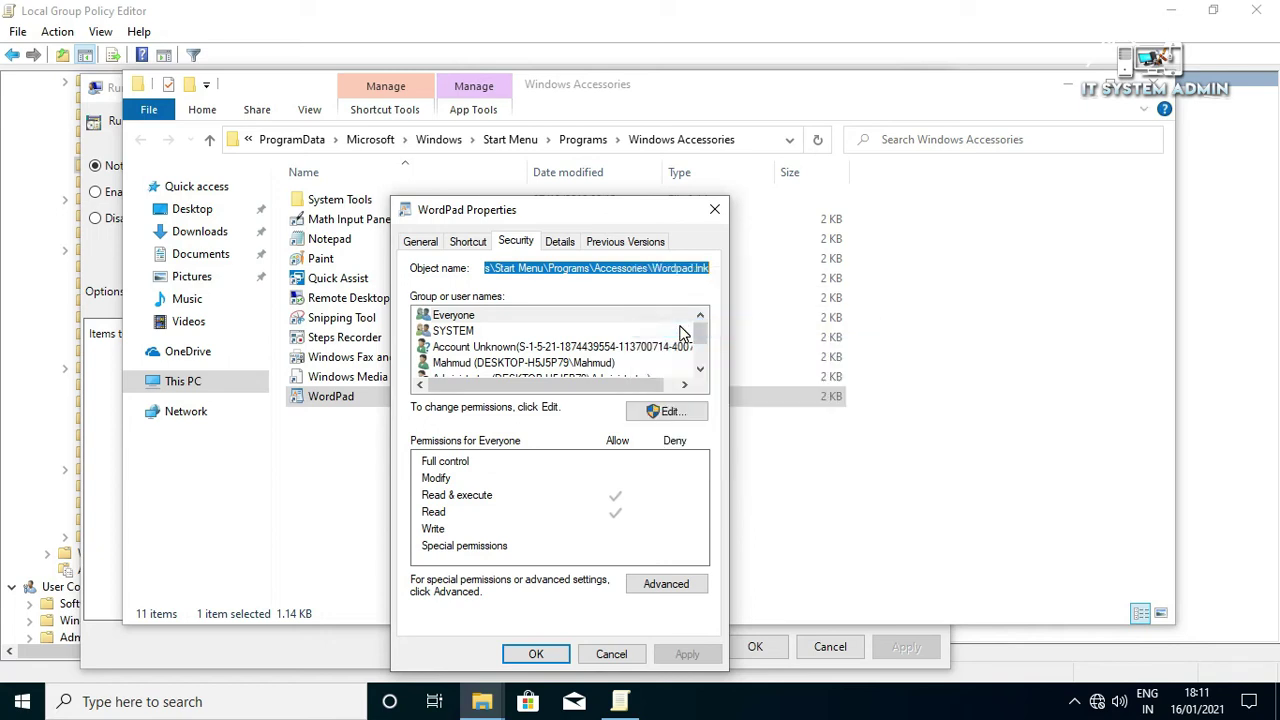
left_click(537, 655)
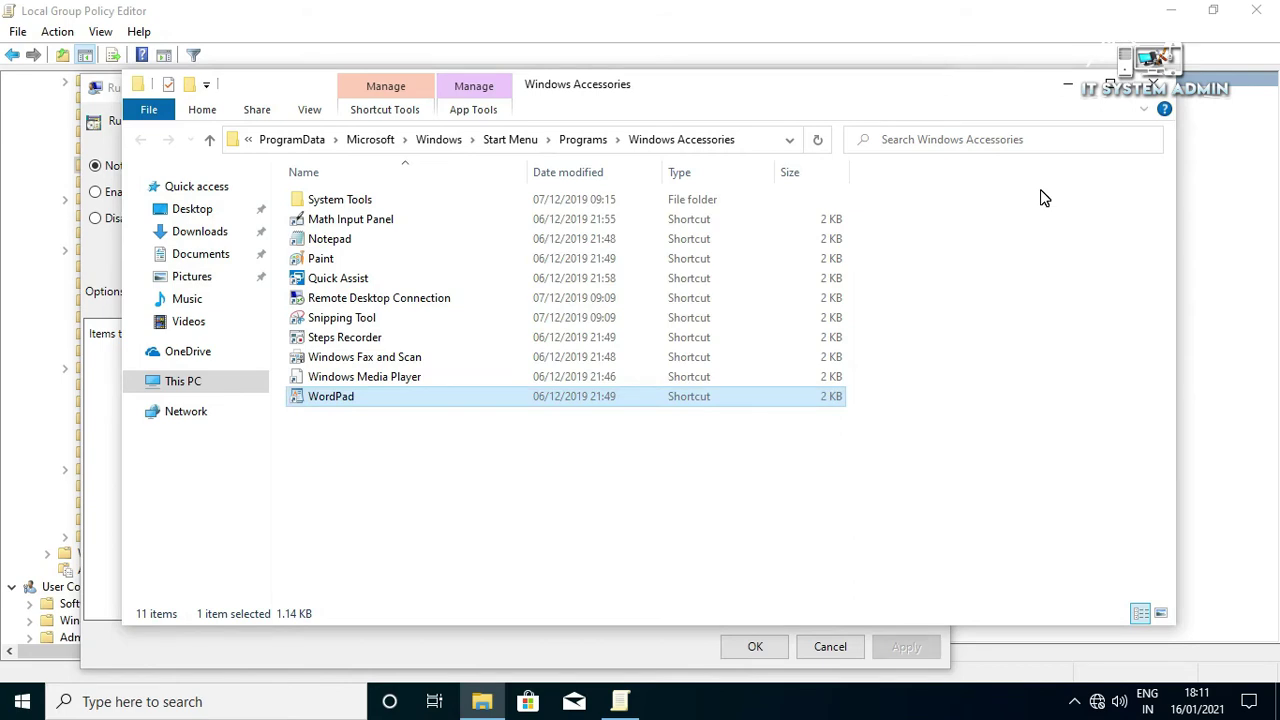
- Close File Explorer, set the policy to Enabled, and show the Items to run at logon list
left_click(1155, 84)
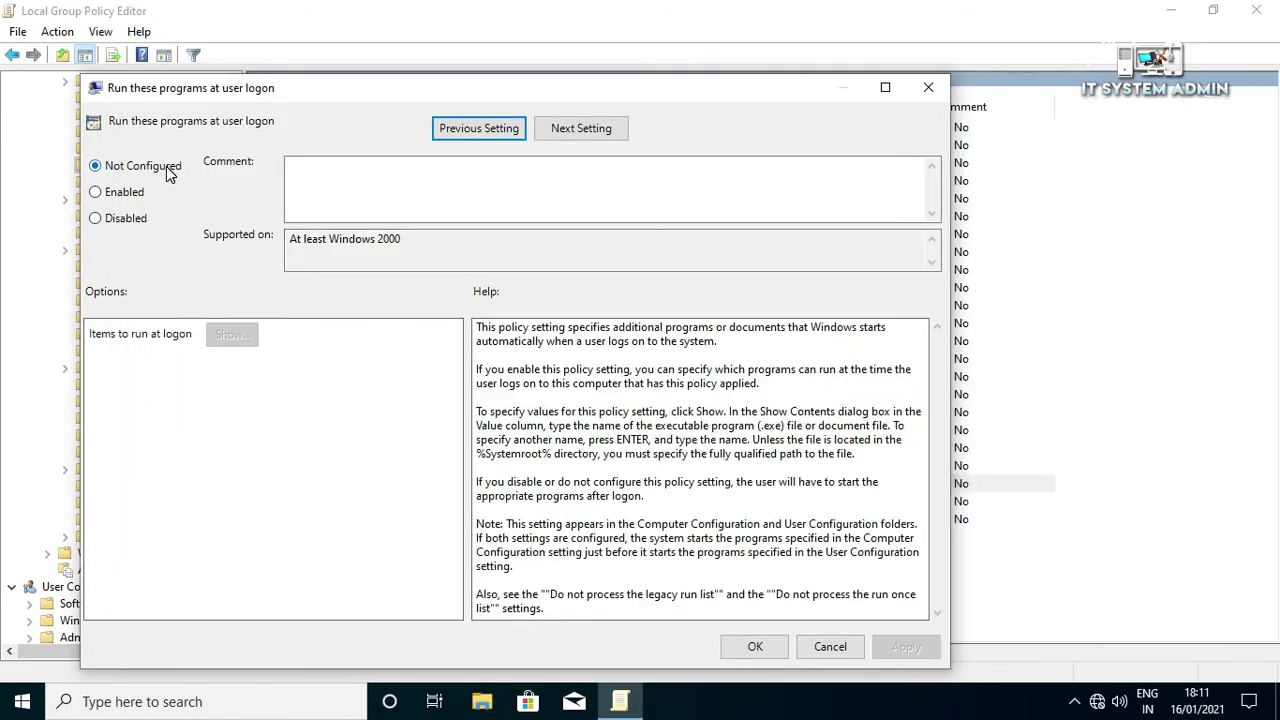
left_click(96, 193)
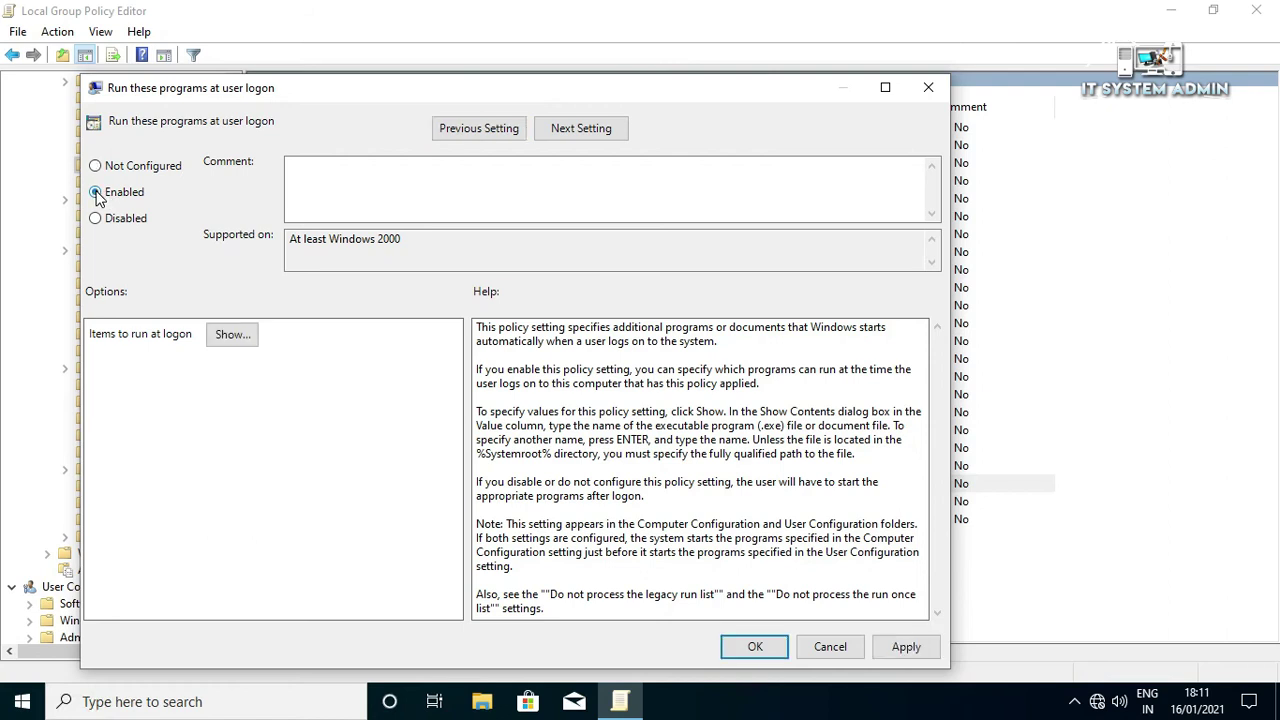
left_click(231, 338)
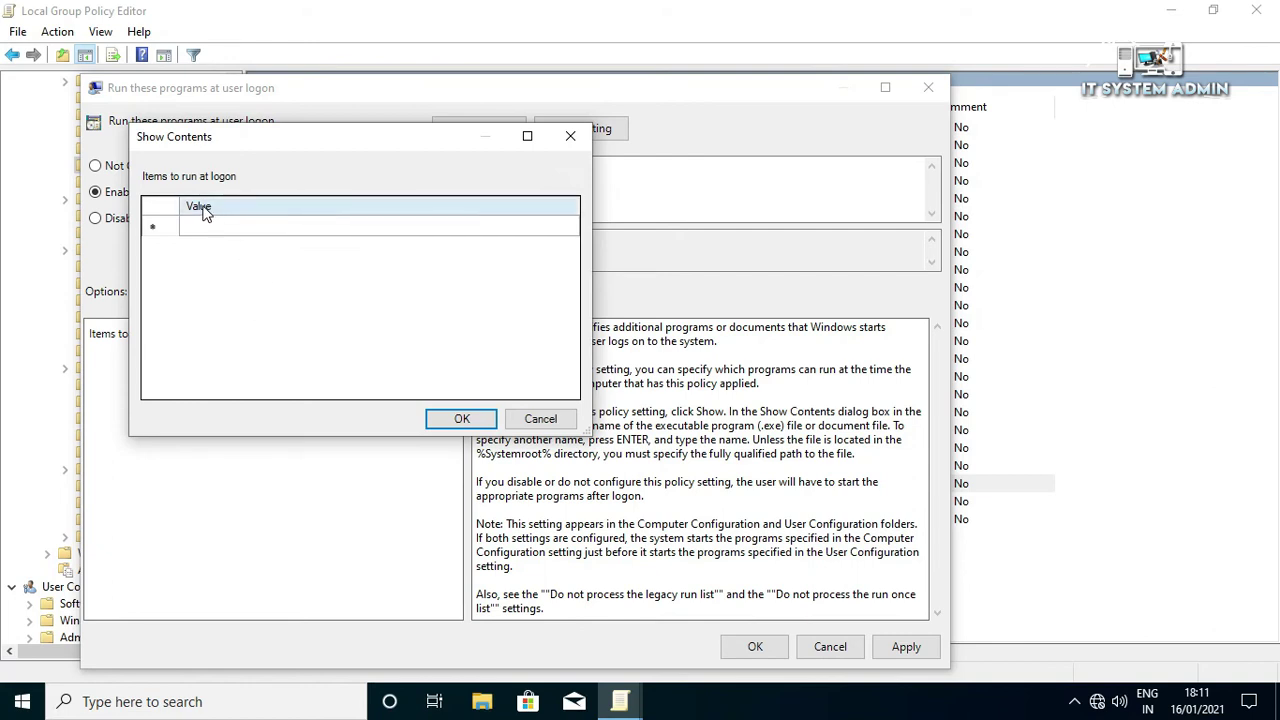
- Paste the WordPad shortcut path into the first Value entry and confirm the list
left_click(240, 228)
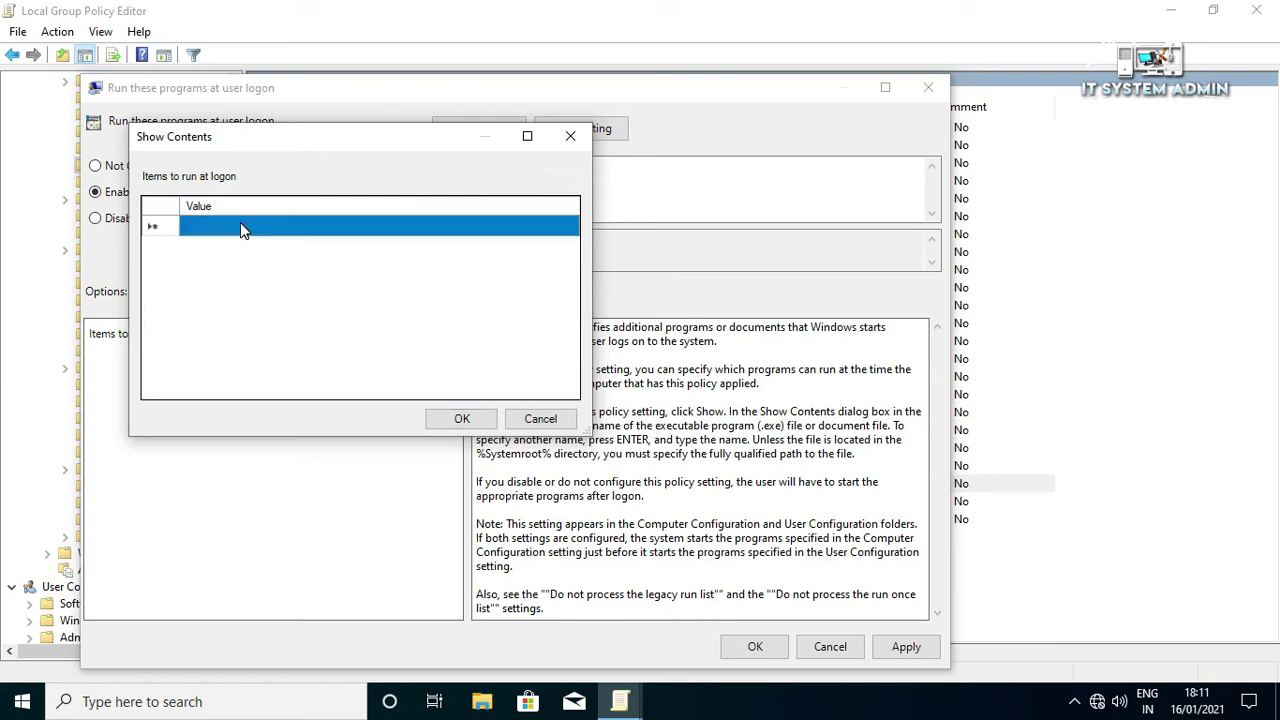
left_click(257, 229)
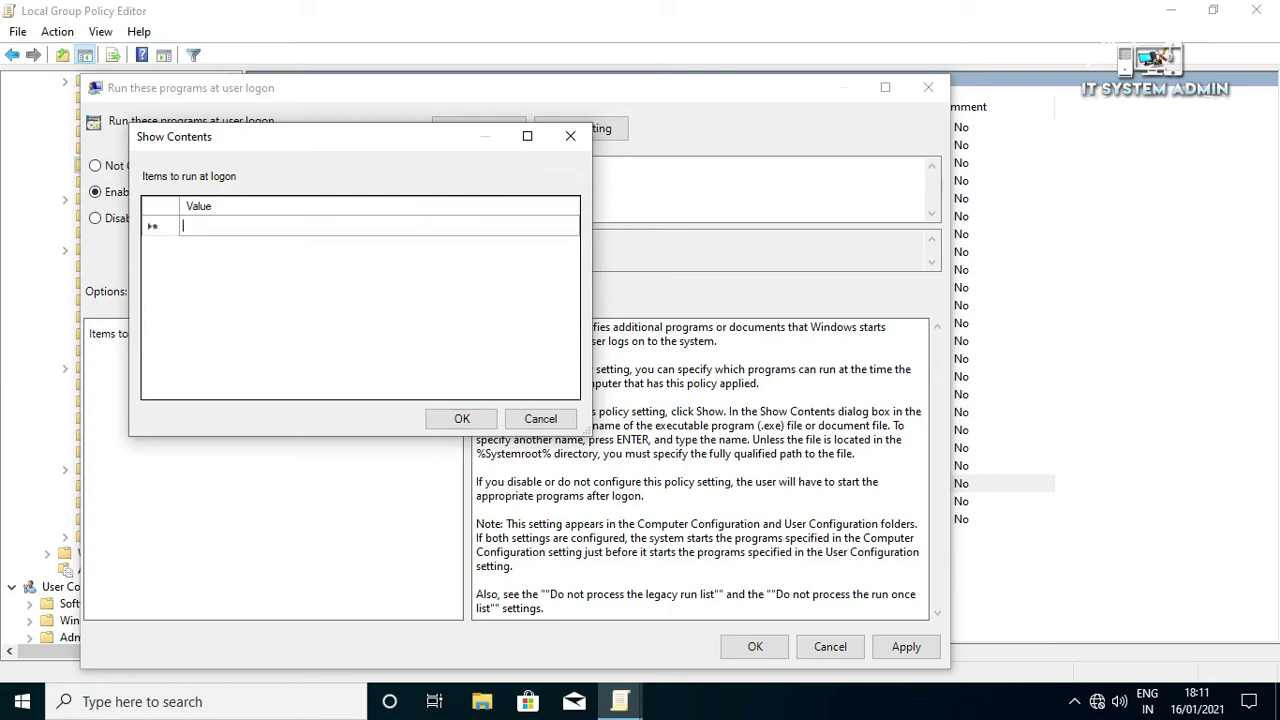
right_click(243, 228)
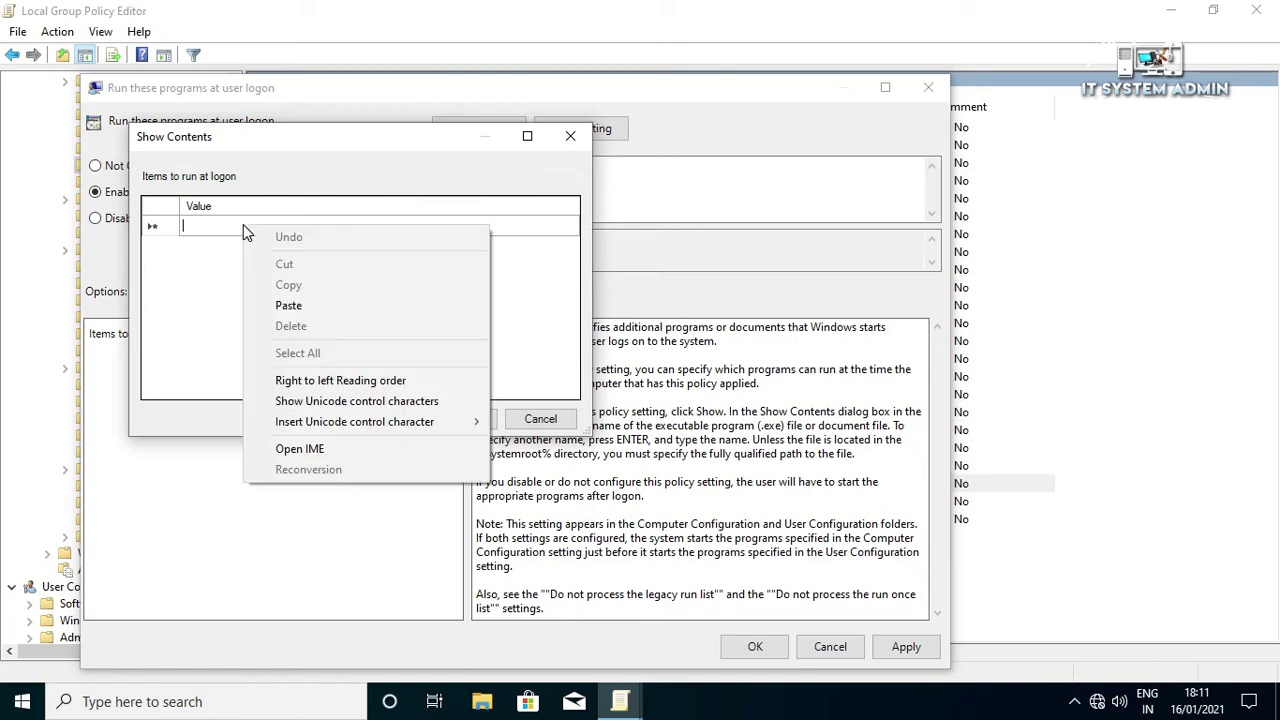
left_click(286, 305)
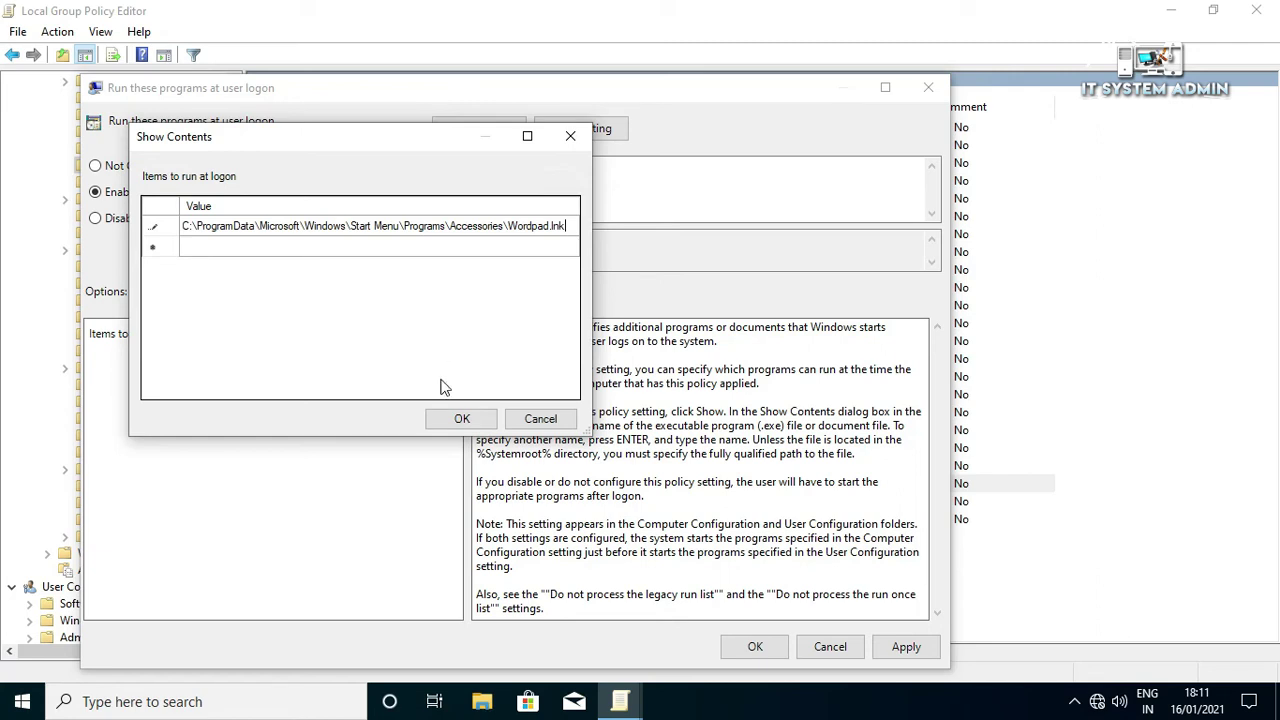
left_click(452, 420)
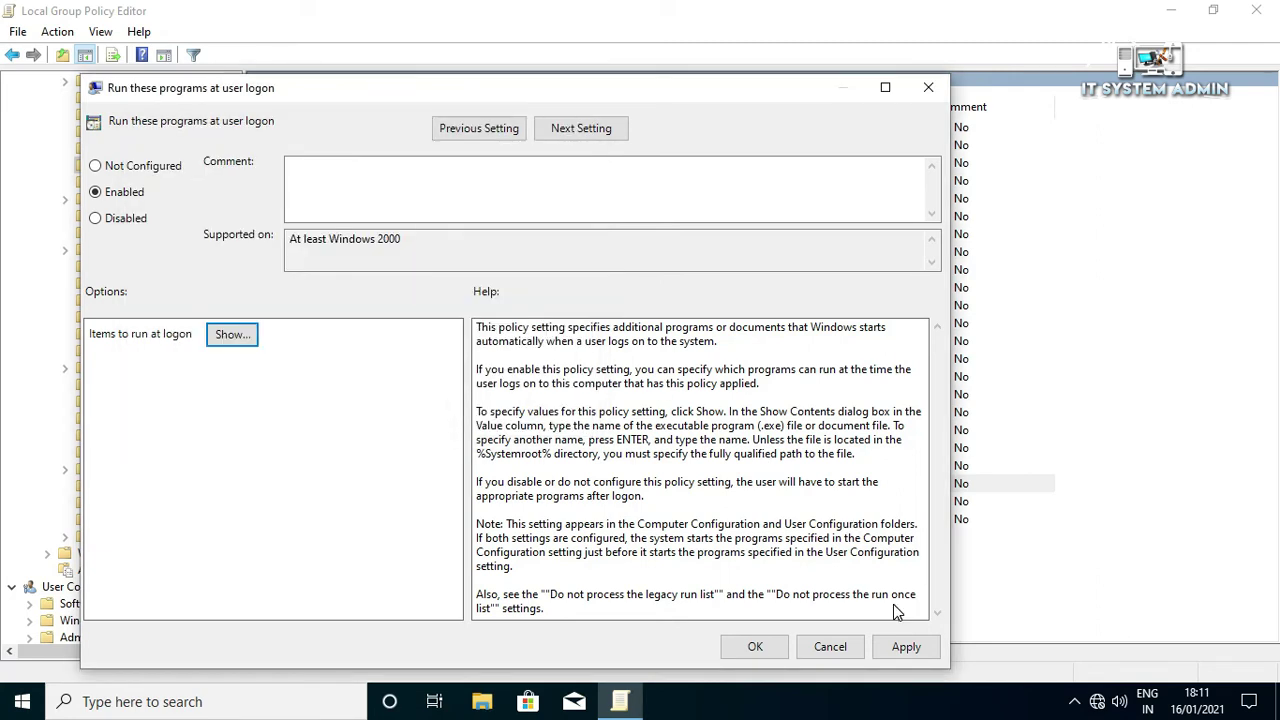
- Apply and save the Enabled logon policy, then close the Group Policy Editor
left_click(905, 648)
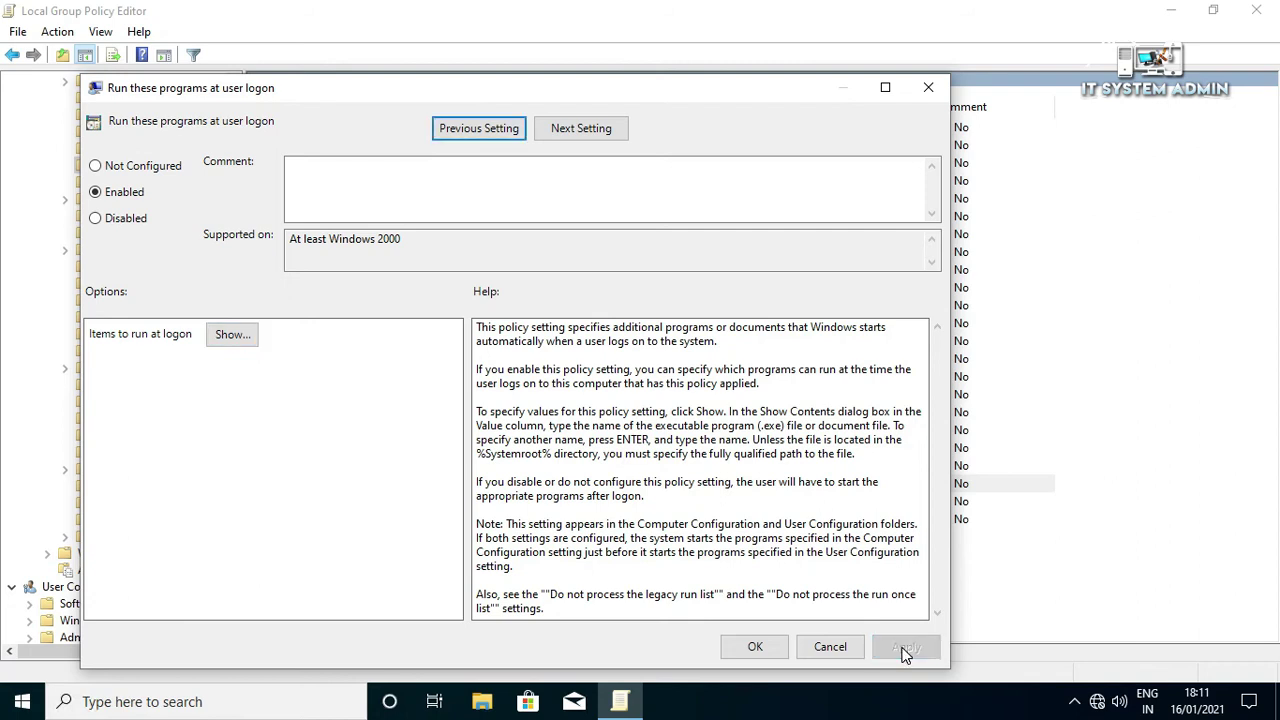
left_click(756, 648)
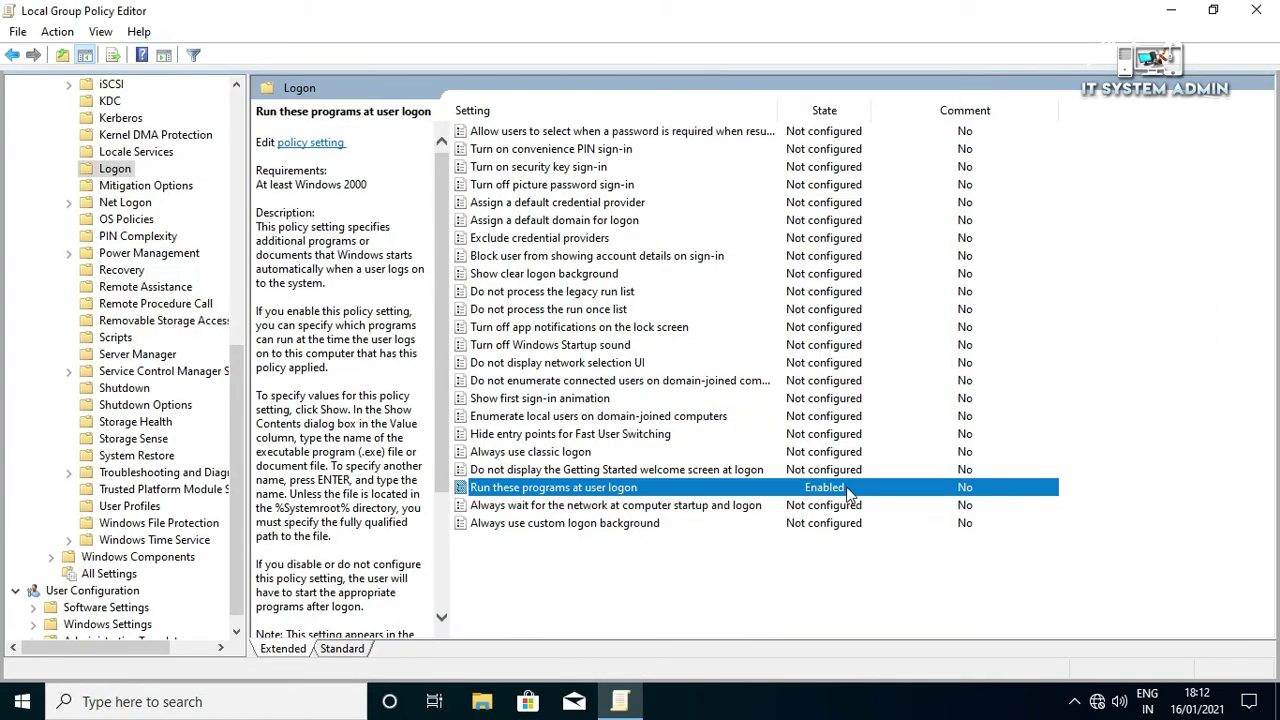
left_click(1168, 316)
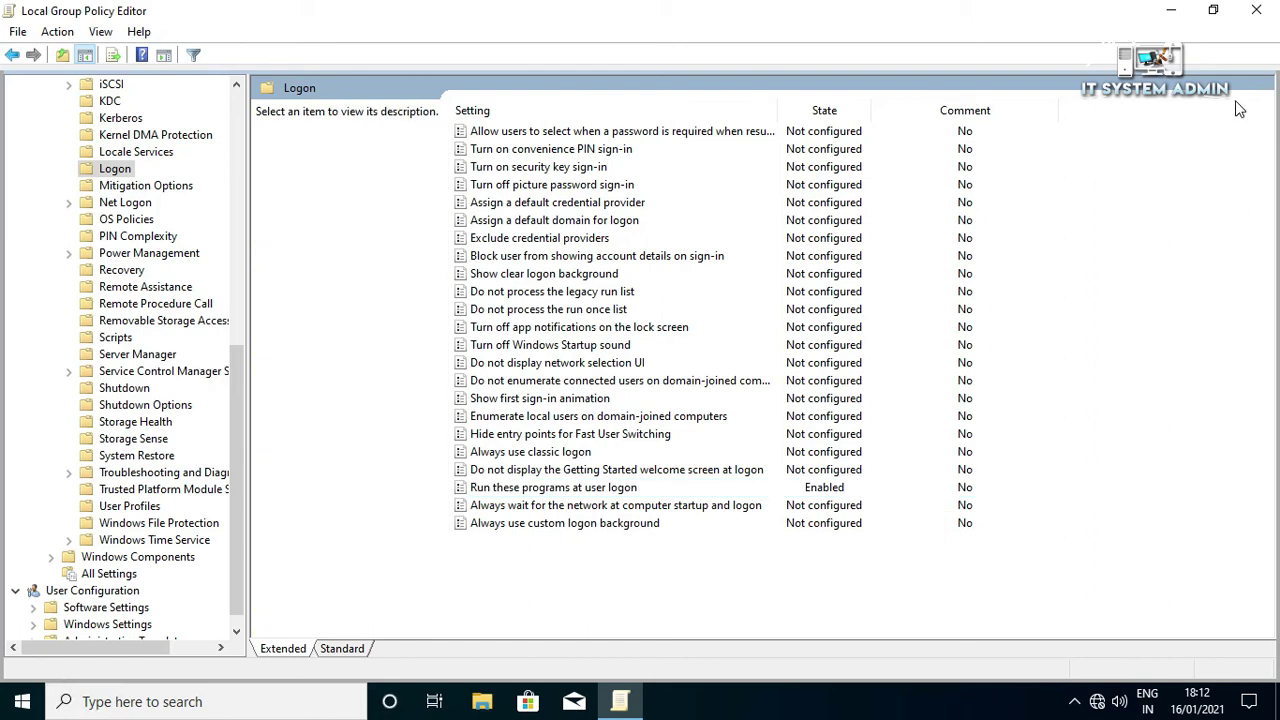
left_click(1256, 12)
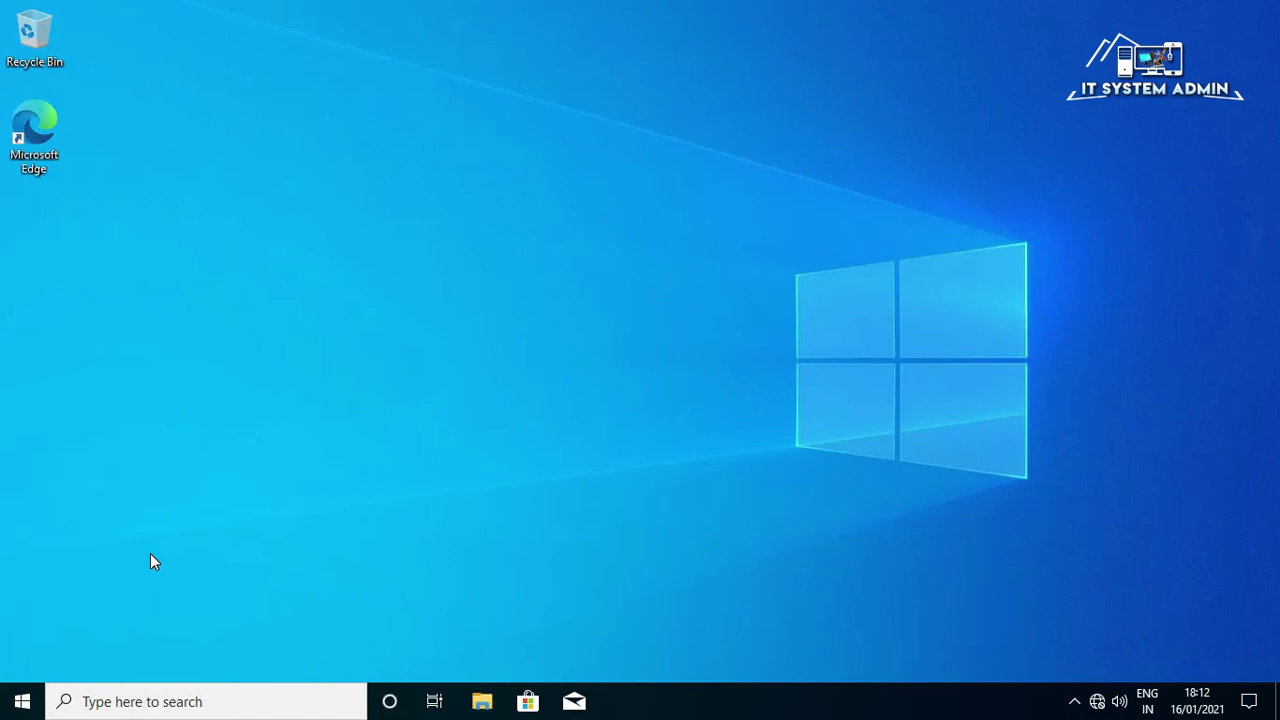
- Sign out of the current Windows account via the Start menu account options
left_click(19, 703)
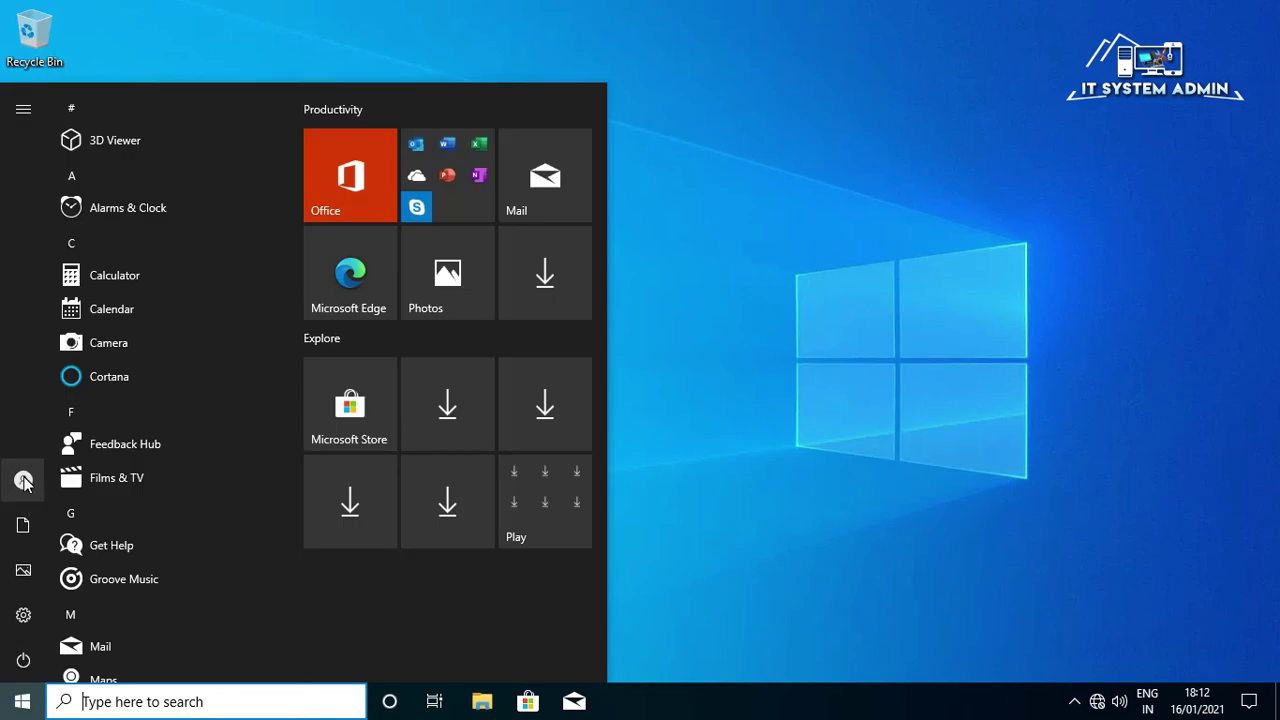
mouse_move(23, 481)
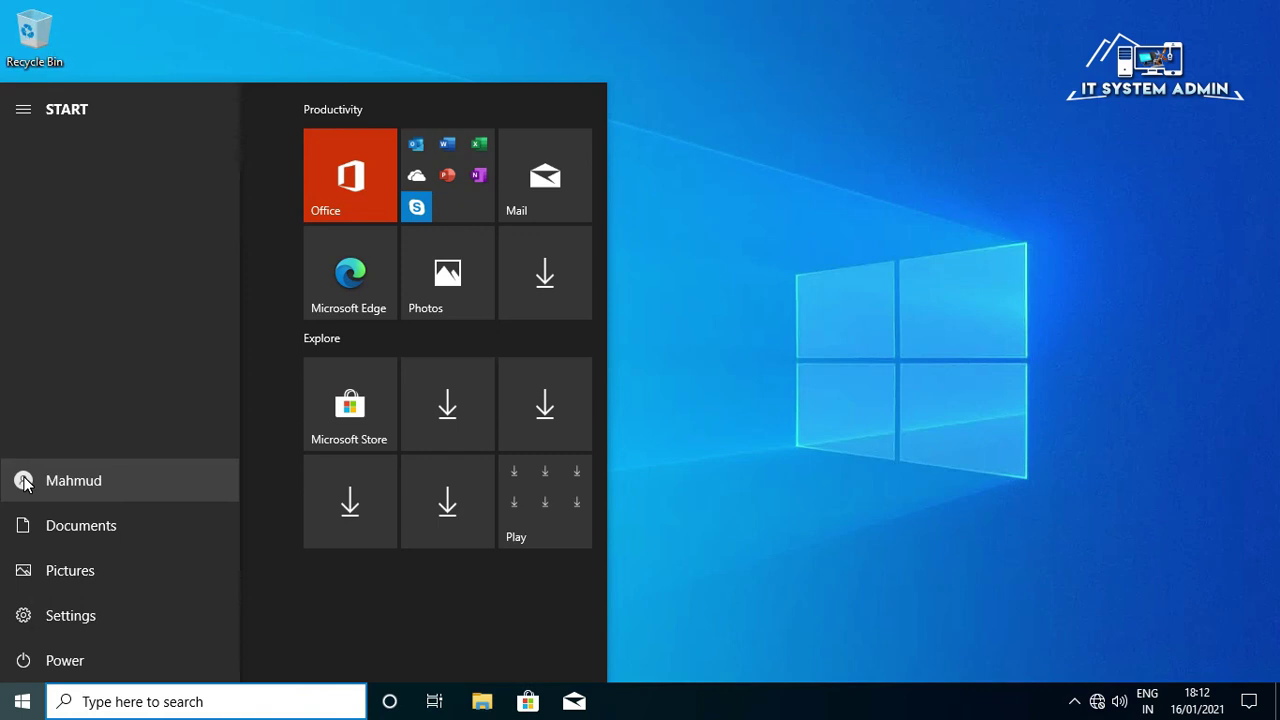
left_click(24, 482)
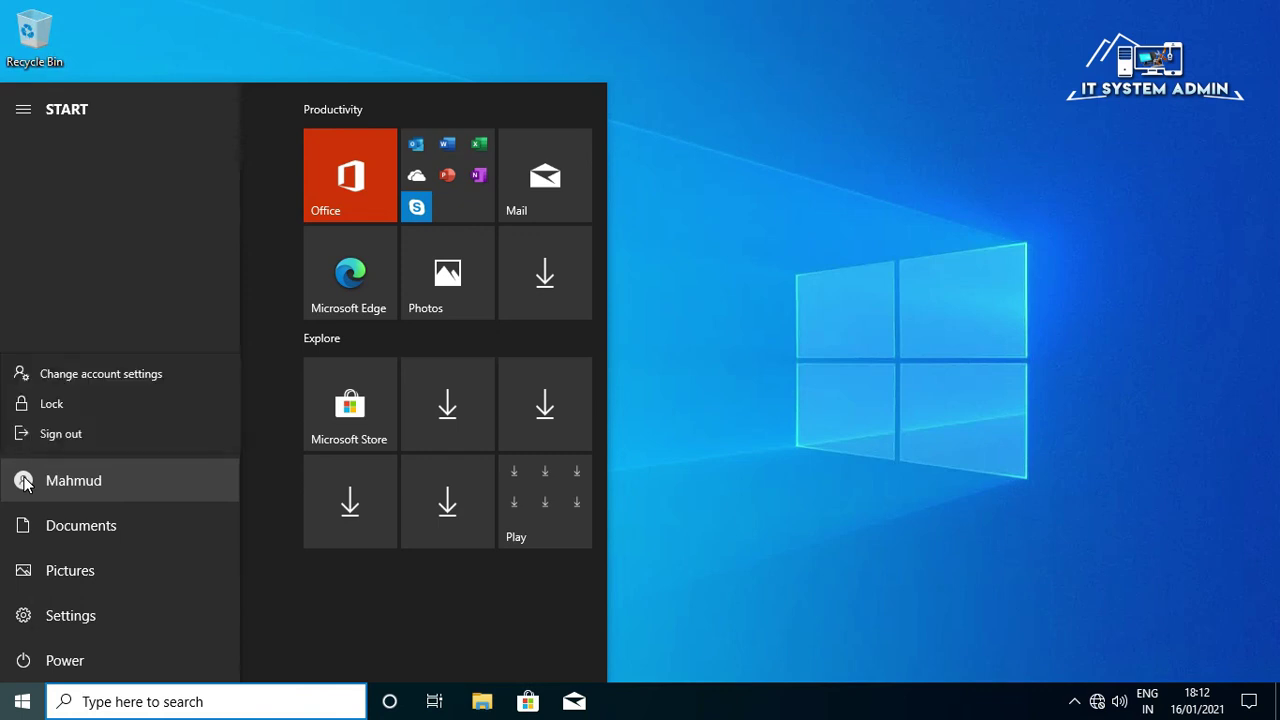
left_click(82, 434)
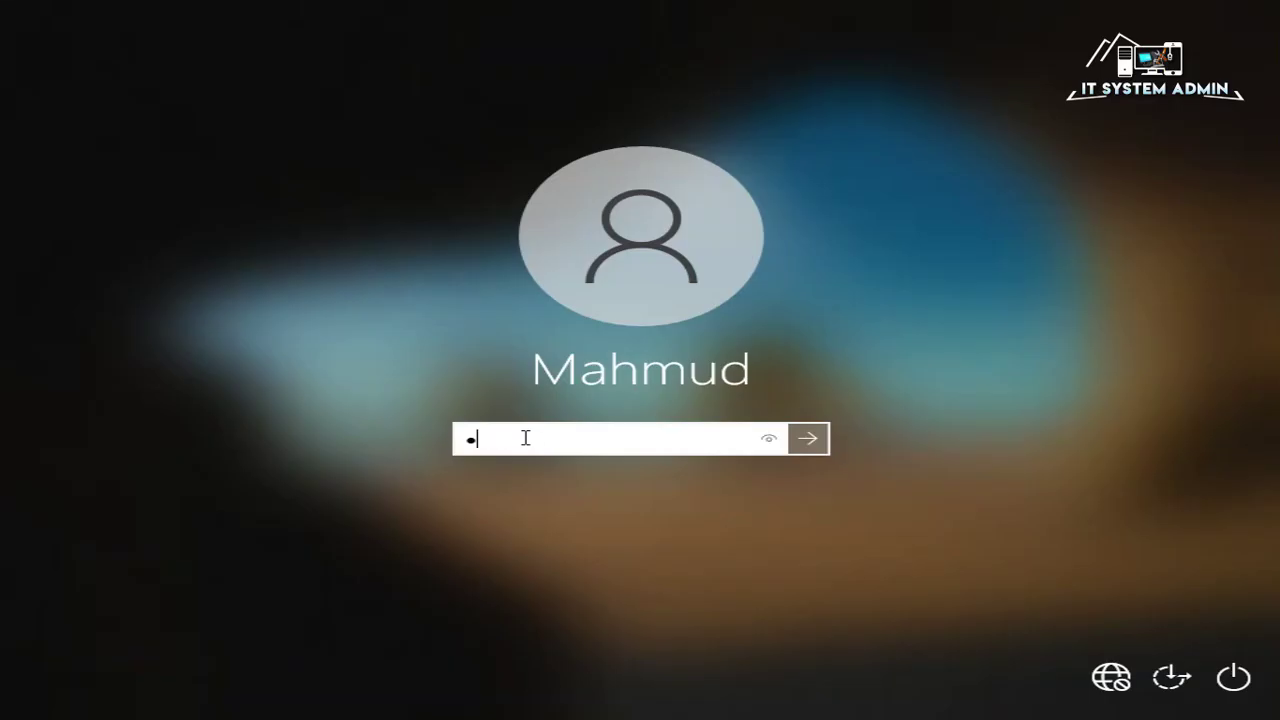
- Enter the account password to sign back in, letting WordPad launch automatically
type("xxx")
type("xxxxxx")
type("x")
key("Return")
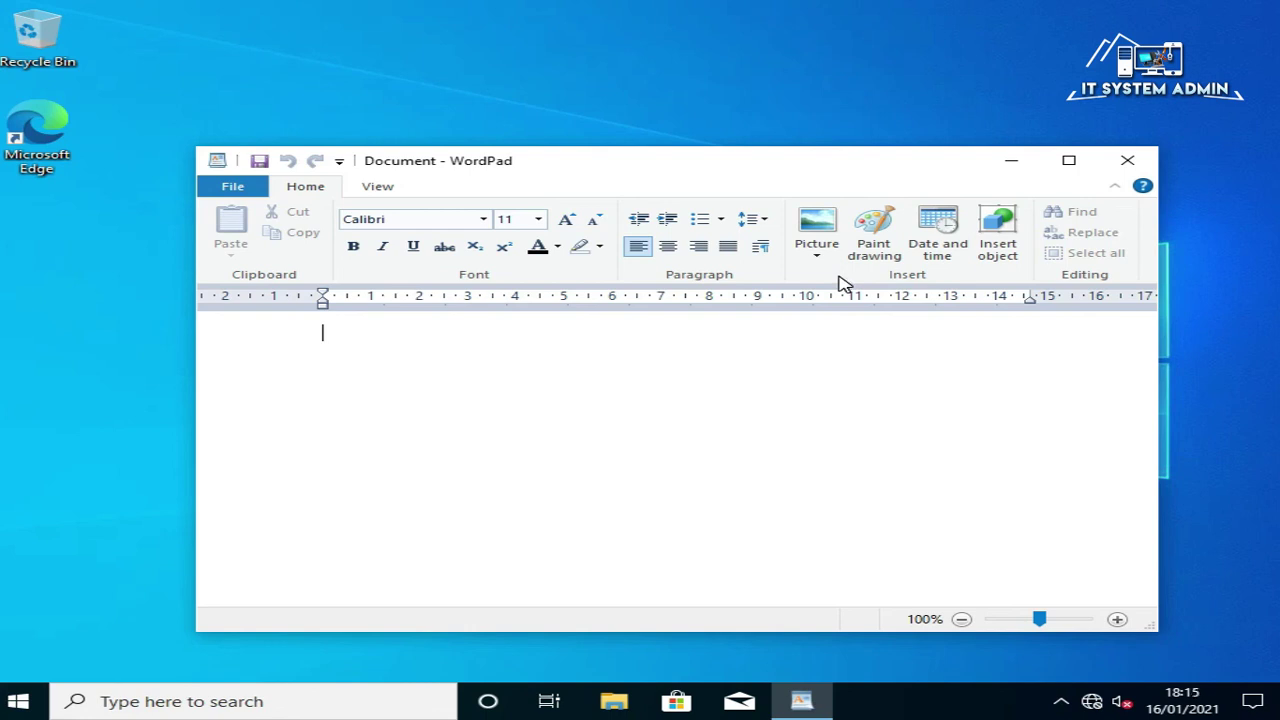
- Close the blank WordPad Document window that launched automatically at sign-in
left_click(1125, 163)
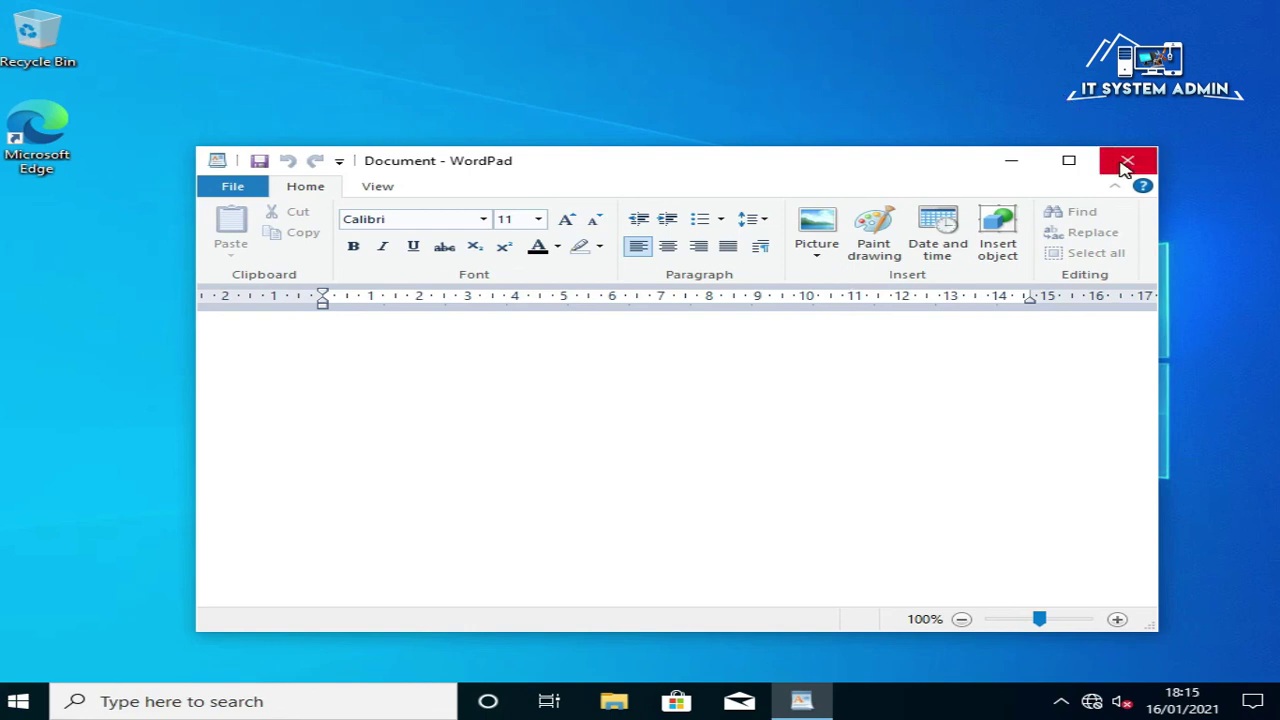